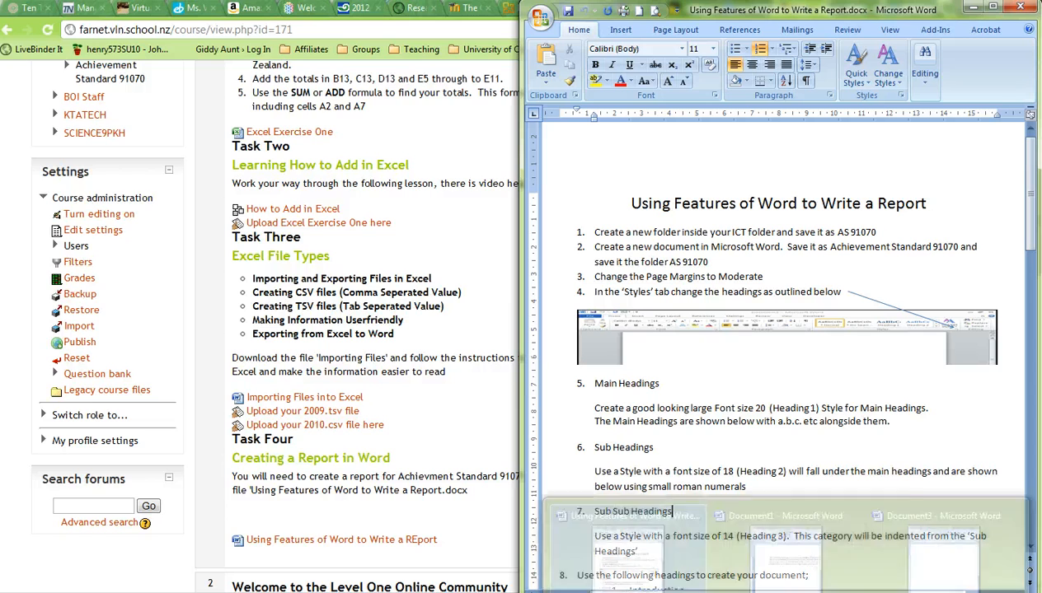
Save the blank Document3 as "Achievment Standard 91070.docx" in the As 91070 folder, replacing the existing file
{"action": "left_click", "coordinate": [915, 553]}
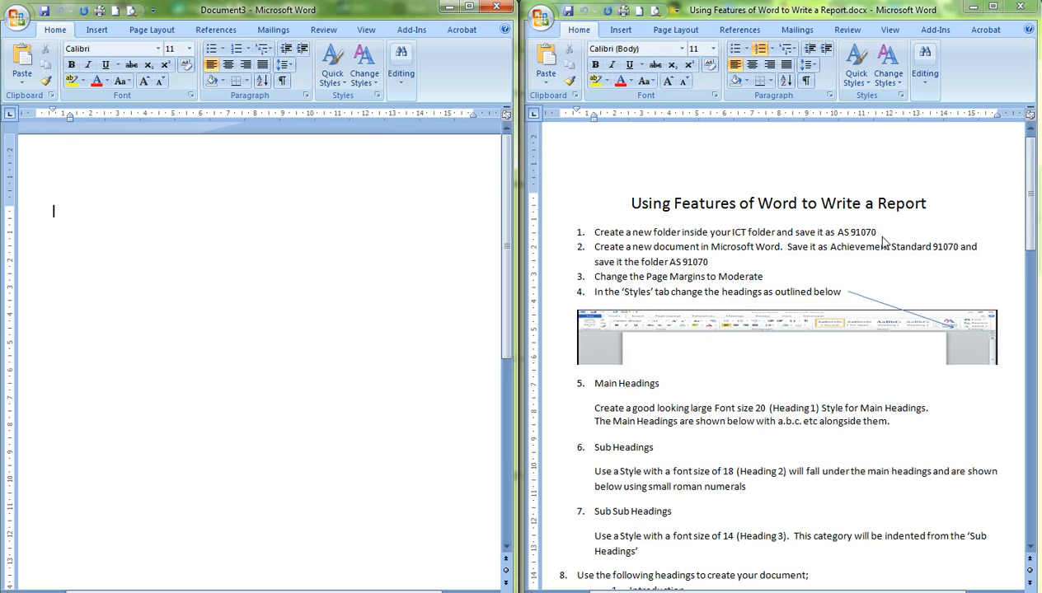
{"action": "left_click", "coordinate": [18, 18]}
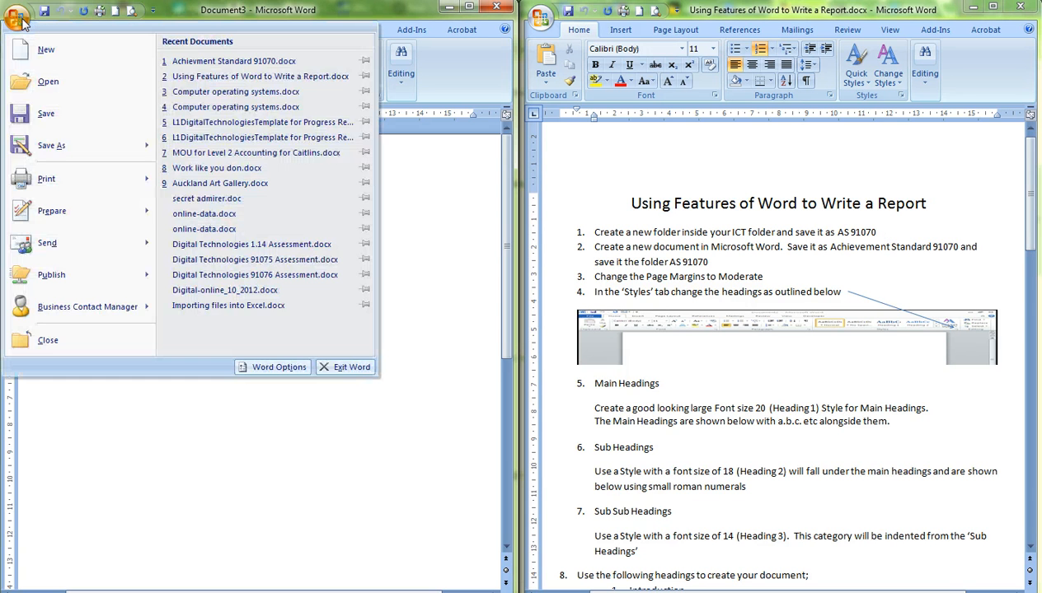
{"action": "left_click", "coordinate": [58, 147]}
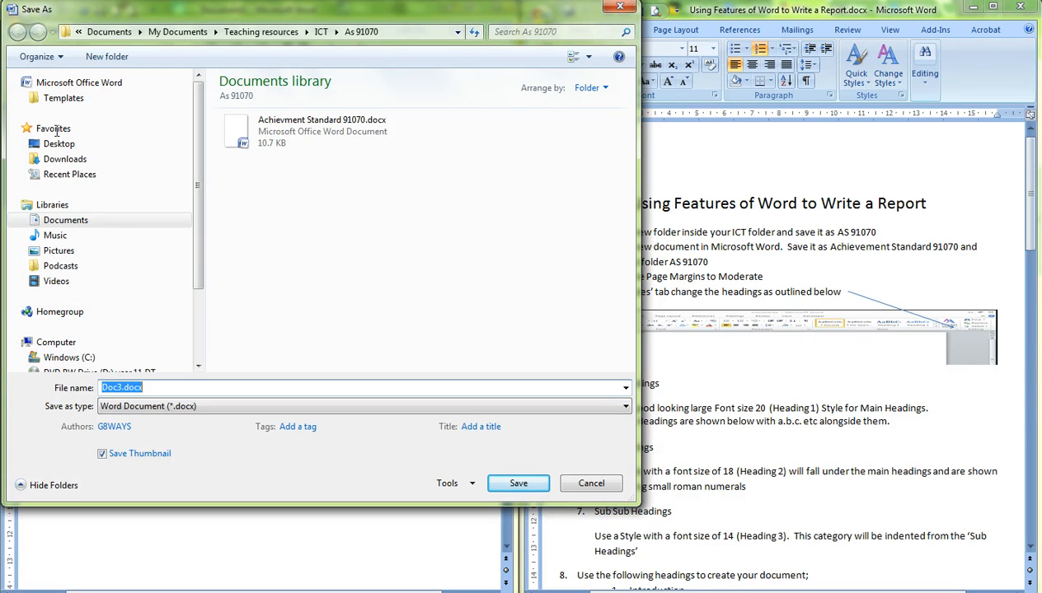
{"action": "left_click", "coordinate": [153, 387]}
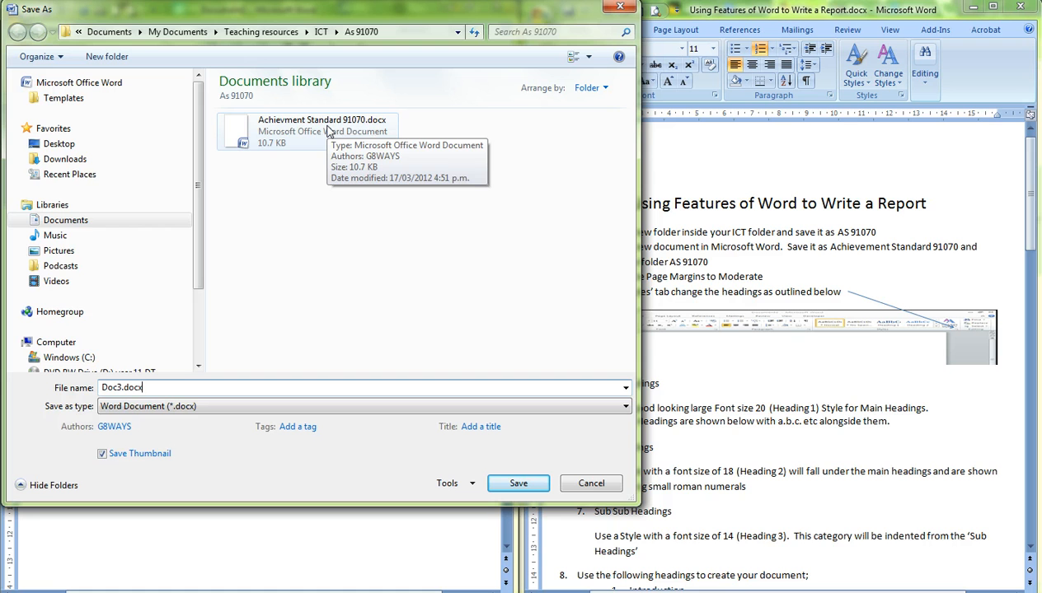
{"action": "left_click", "coordinate": [327, 132]}
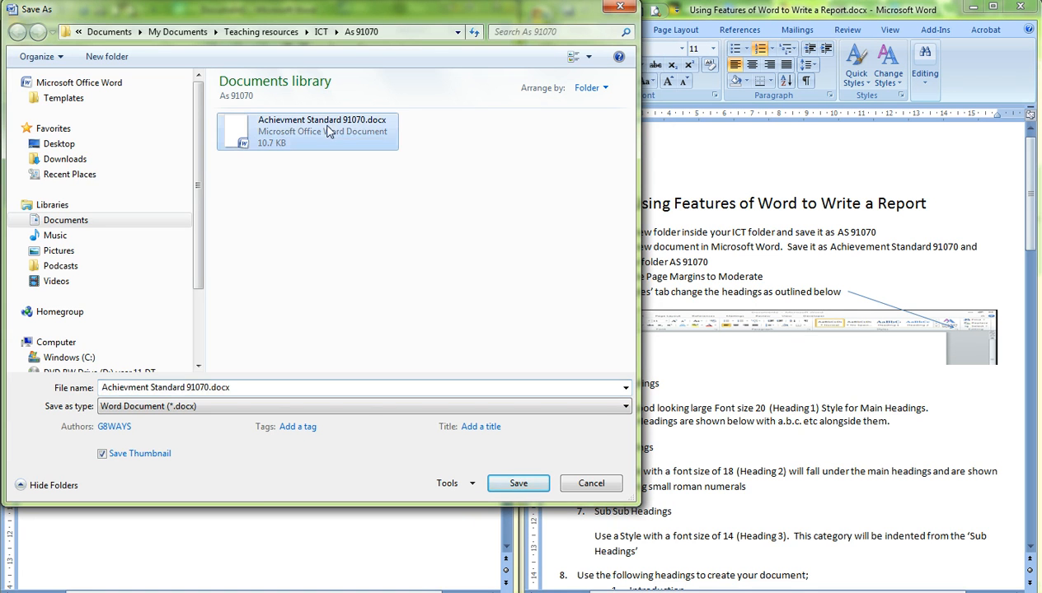
{"action": "left_click", "coordinate": [490, 480]}
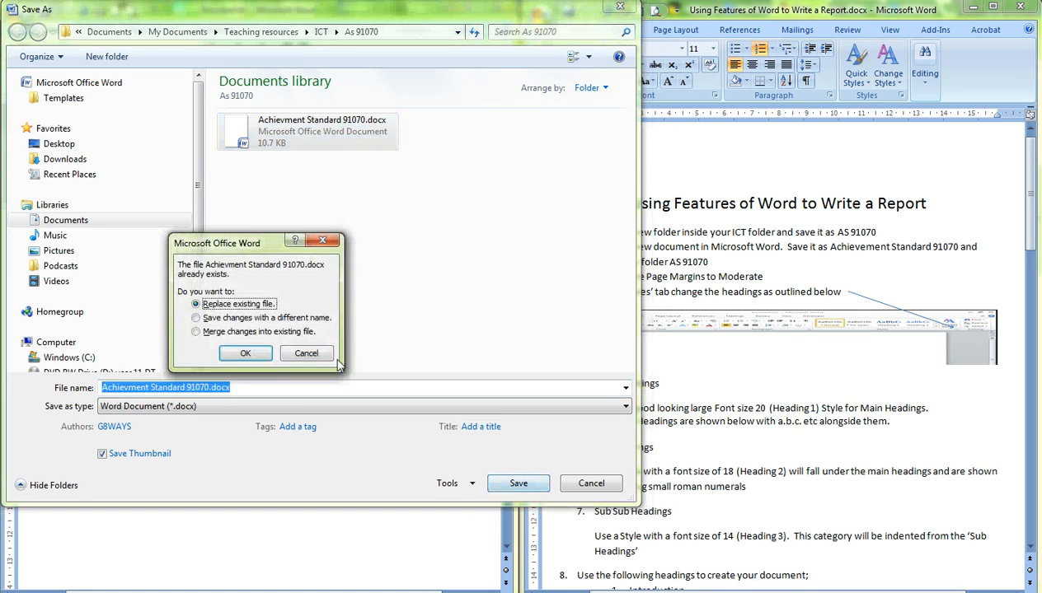
{"action": "left_click", "coordinate": [245, 353]}
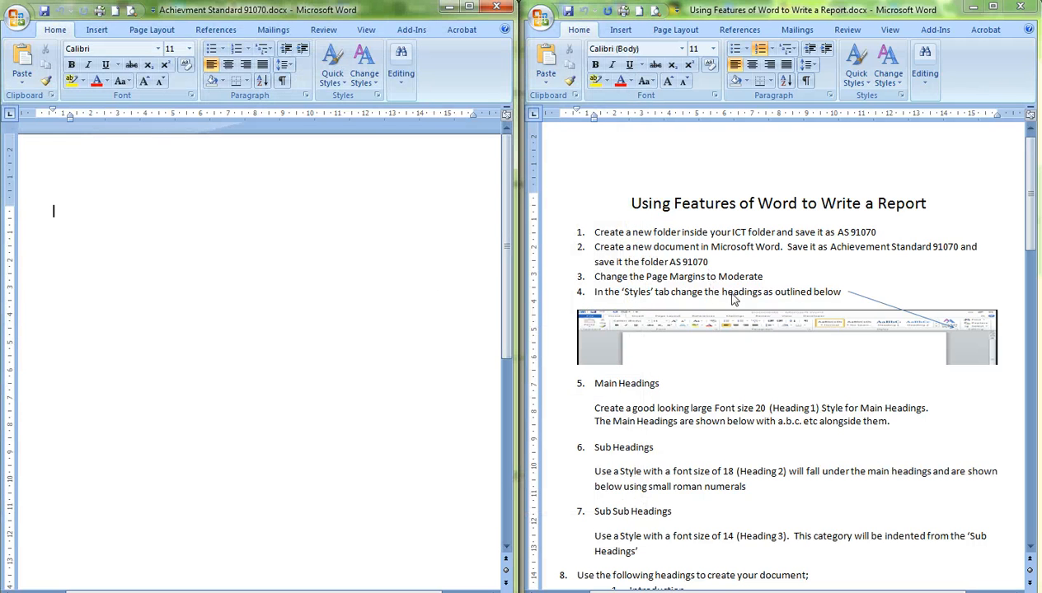
Change the page margins of the Achievment Standard 91070 document to Moderate
{"action": "left_click", "coordinate": [143, 31]}
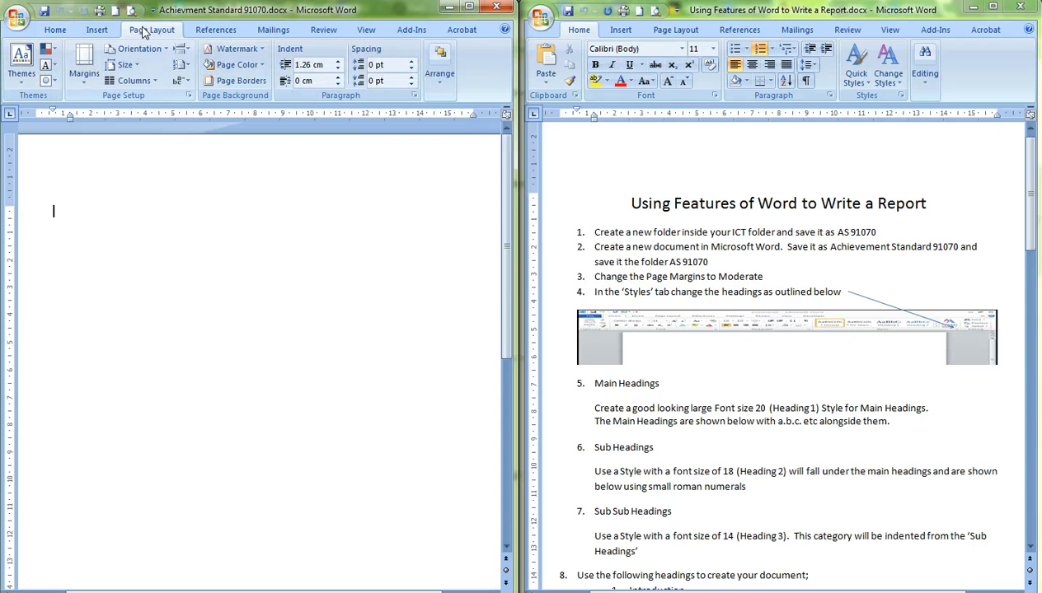
{"action": "left_click", "coordinate": [85, 75]}
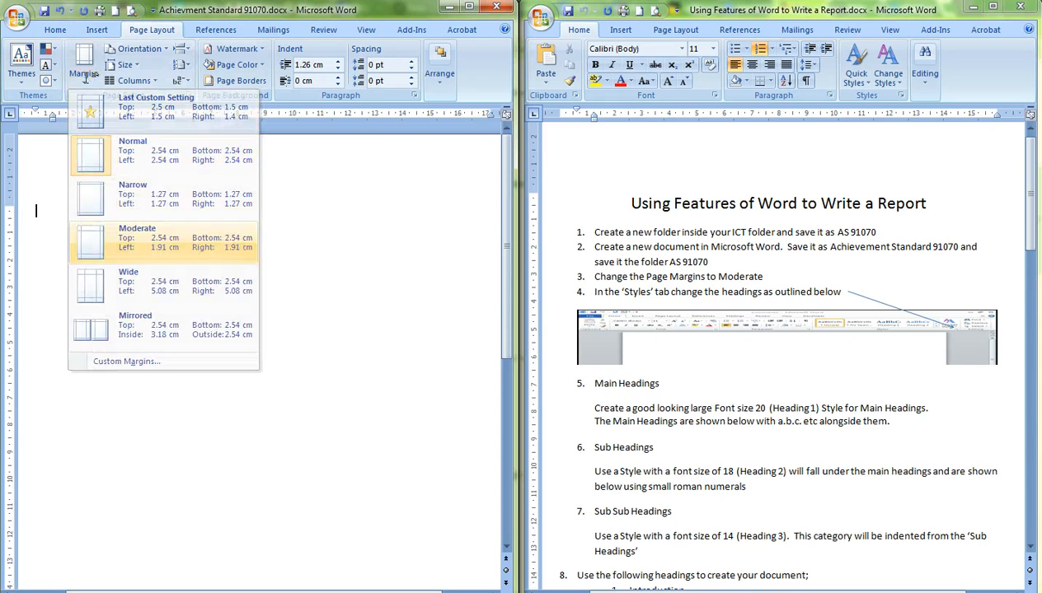
{"action": "left_click", "coordinate": [130, 237]}
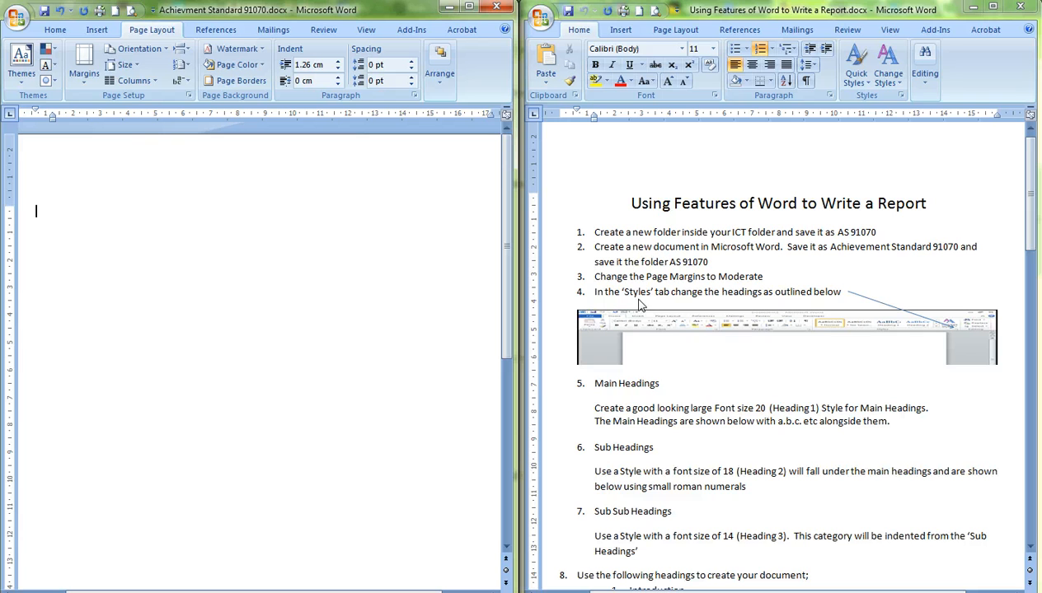
Enter the headings "Introduction" and "The World of Computing" on separate lines, correcting any misspelling
{"action": "left_click", "coordinate": [55, 34]}
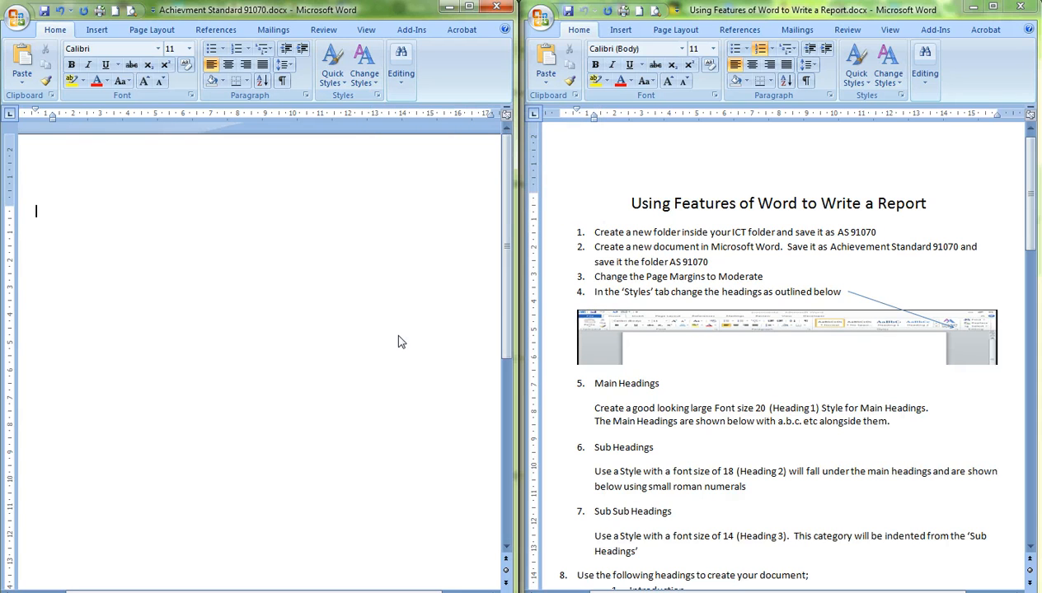
{"action": "left_click_drag", "start_coordinate": [1030, 238], "coordinate": [1030, 298]}
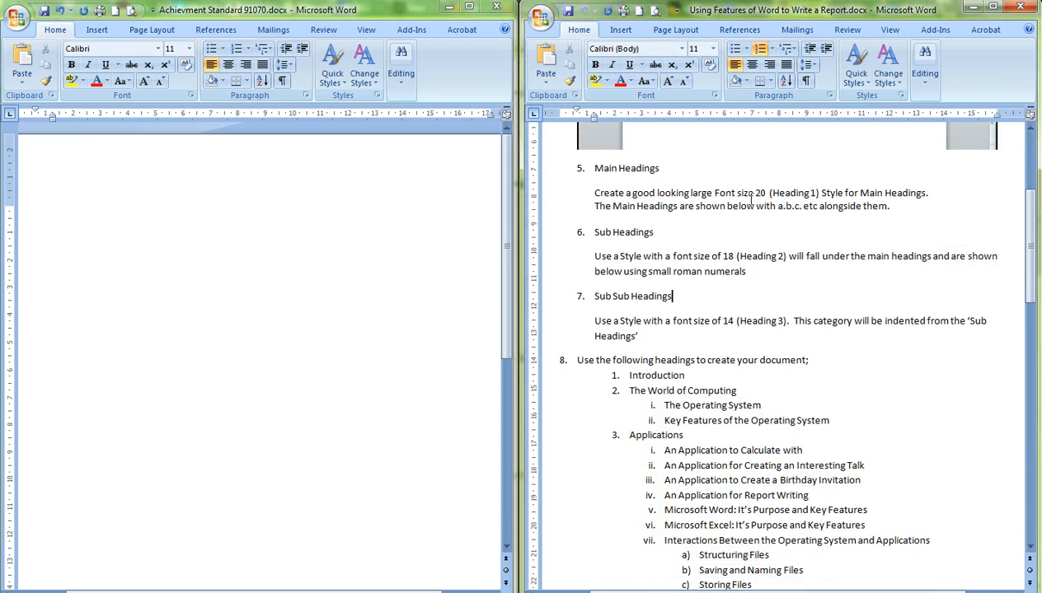
{"action": "left_click", "coordinate": [748, 195]}
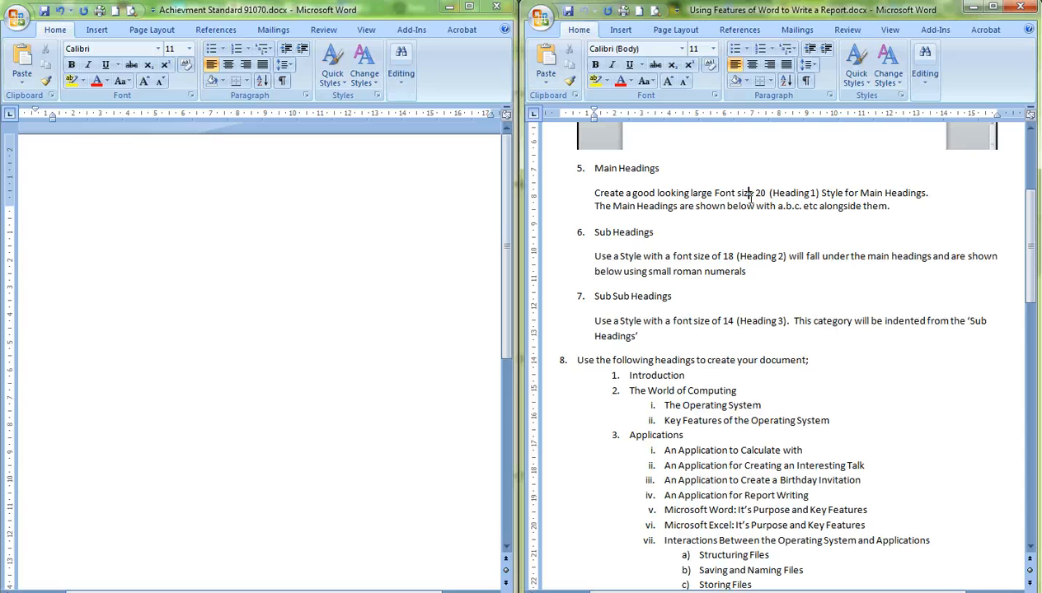
{"action": "left_click", "coordinate": [722, 255]}
{"action": "left_click", "coordinate": [744, 561]}
{"action": "left_click", "coordinate": [102, 176]}
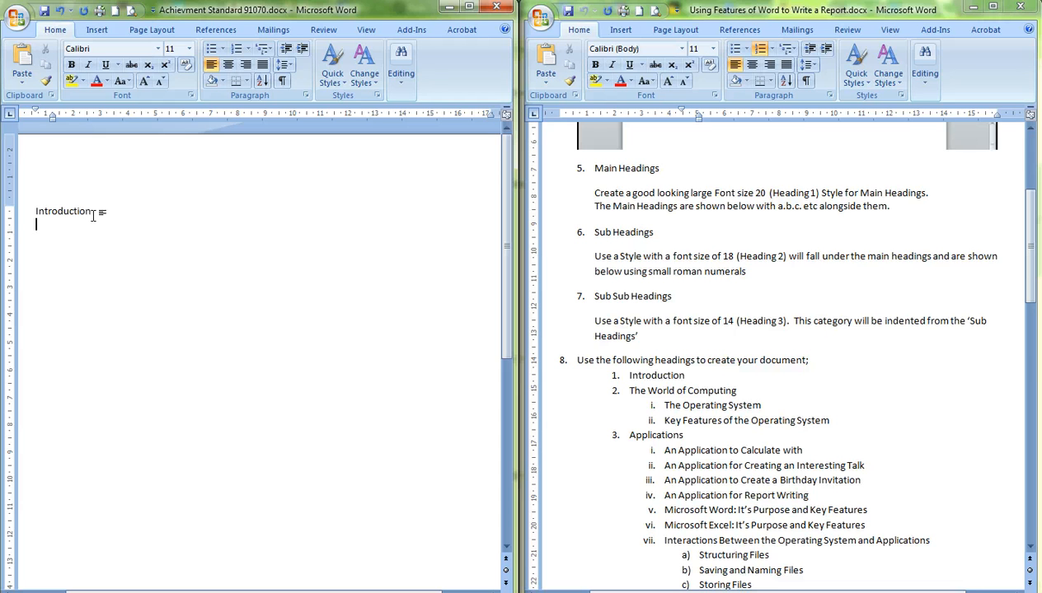
{"action": "type", "text": "The Wrold of Computing"}
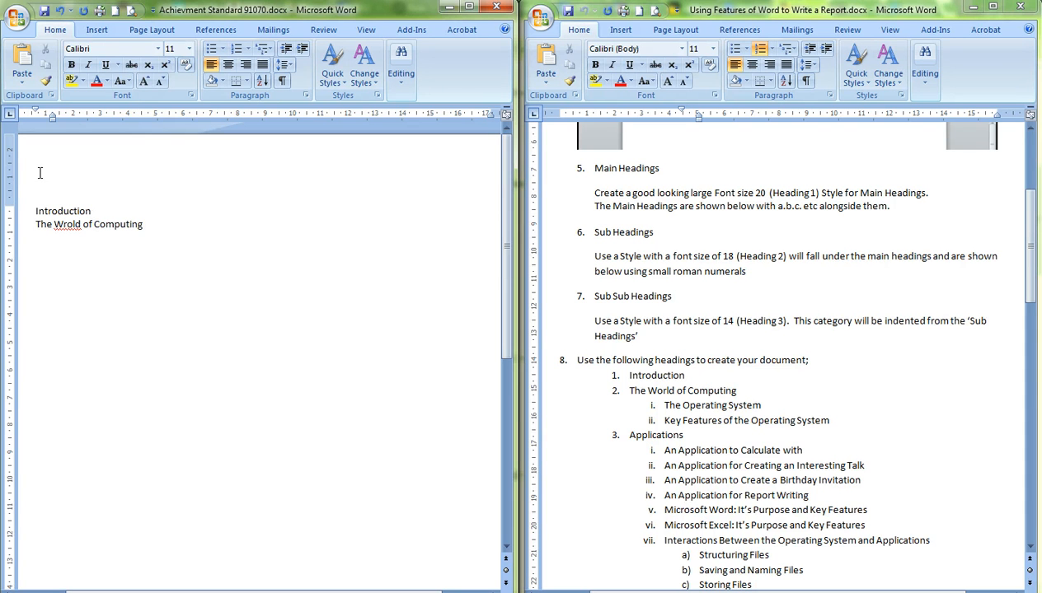
{"action": "right_click", "coordinate": [68, 225]}
{"action": "key", "text": "Return"}
Add the headings "Applications" and "Ethical Issue" on separate lines below "The World of Computing"
{"action": "left_click", "coordinate": [151, 225]}
{"action": "key", "text": "Return"}
{"action": "type", "text": "Applications E"}
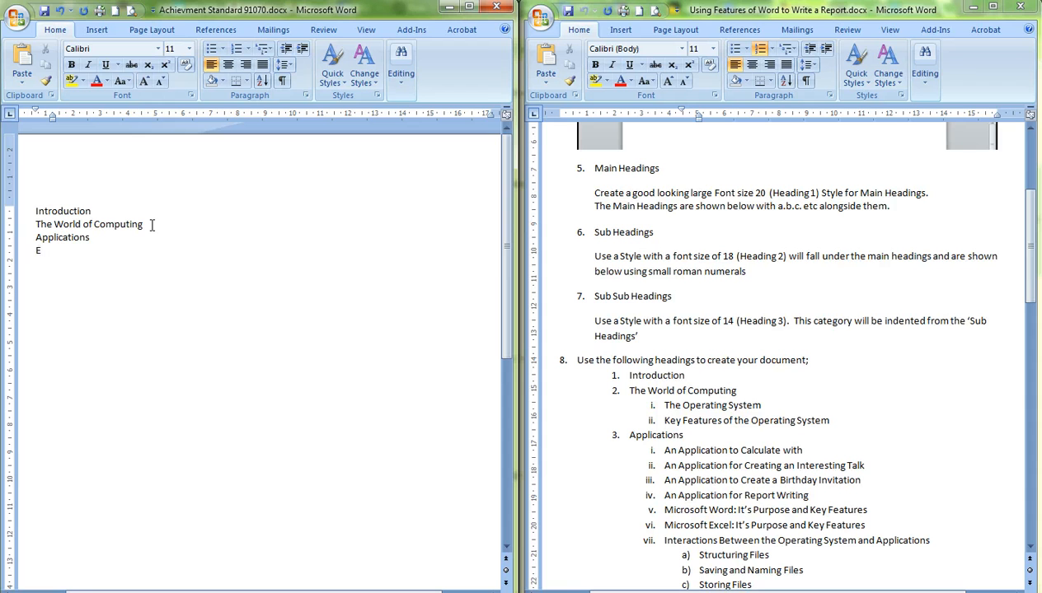
{"action": "type", "text": "thical Issue"}
Modify the Heading 1 style to font size 20 and apply it to all four main headings
{"action": "key", "text": "shift+Left"}
{"action": "key", "text": "shift+Left"}
{"action": "key", "text": "ctrl+a"}
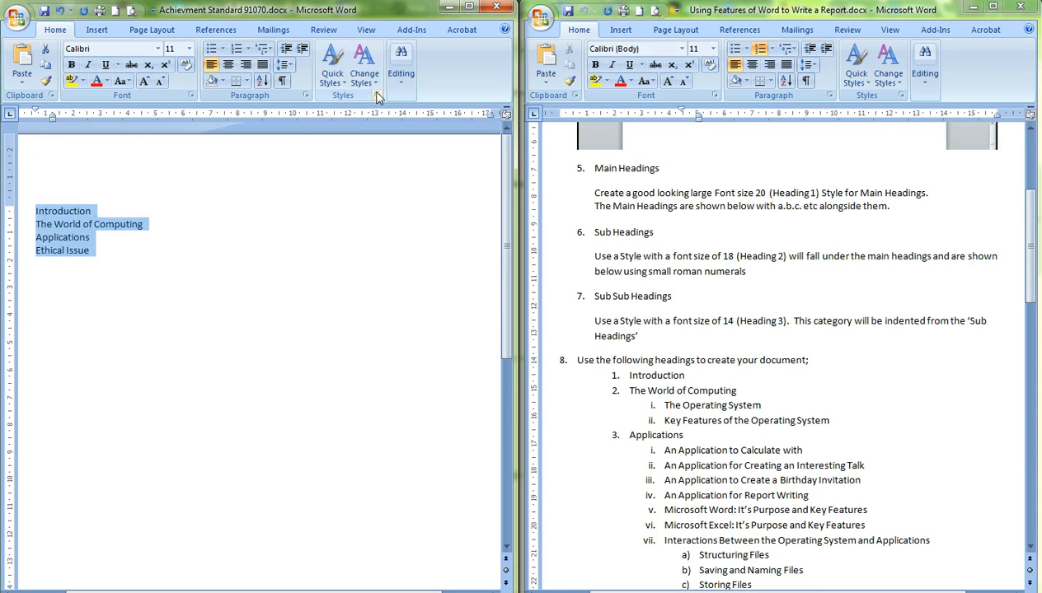
{"action": "left_click", "coordinate": [376, 96]}
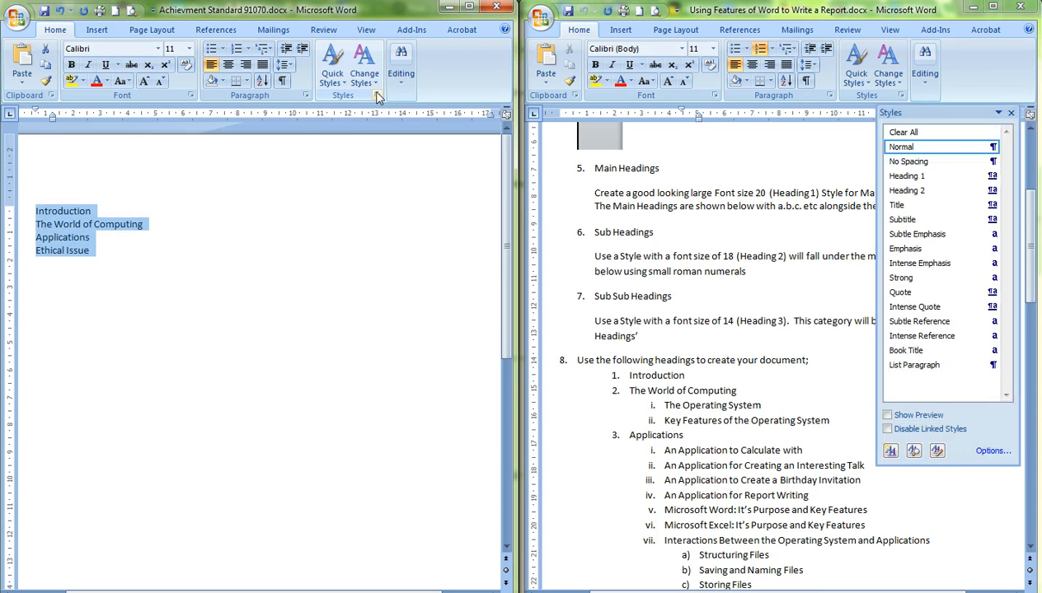
{"action": "left_click", "coordinate": [991, 179]}
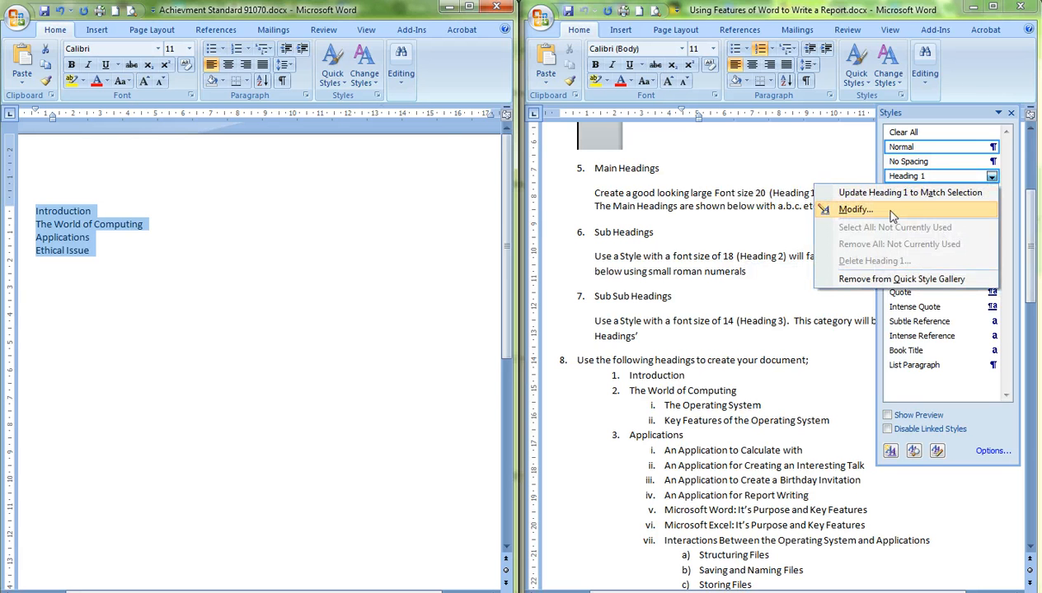
{"action": "left_click", "coordinate": [854, 209]}
{"action": "left_click_drag", "start_coordinate": [324, 112], "coordinate": [570, 119]}
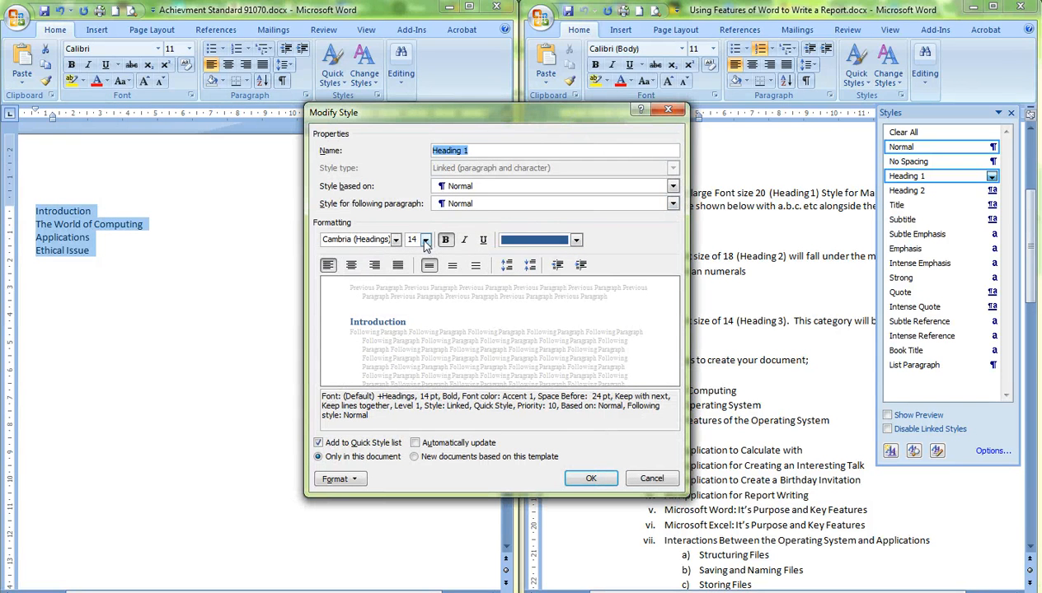
{"action": "left_click", "coordinate": [426, 240]}
{"action": "left_click", "coordinate": [416, 338]}
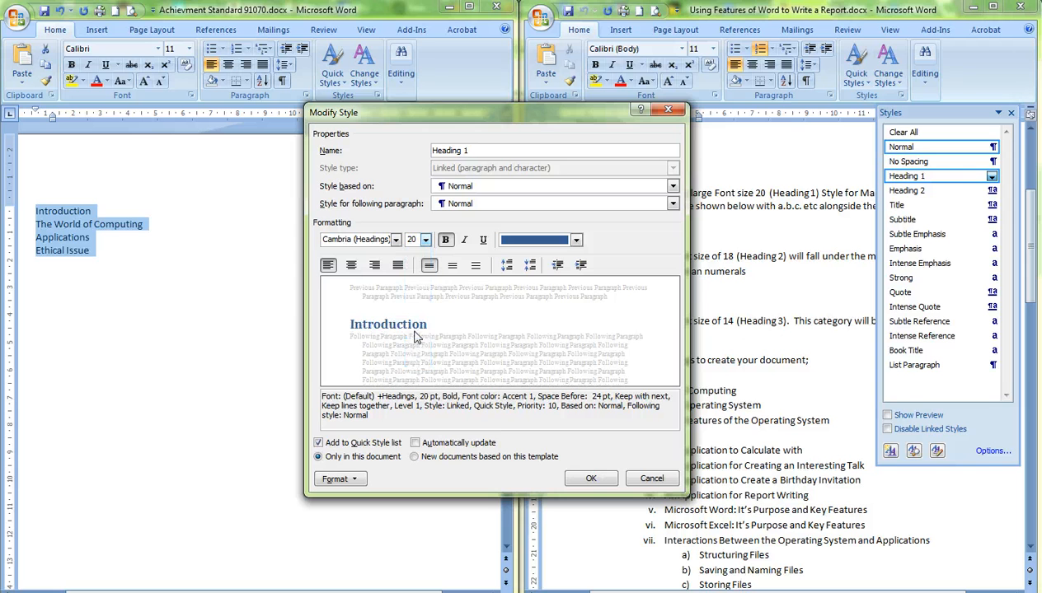
{"action": "left_click", "coordinate": [594, 479]}
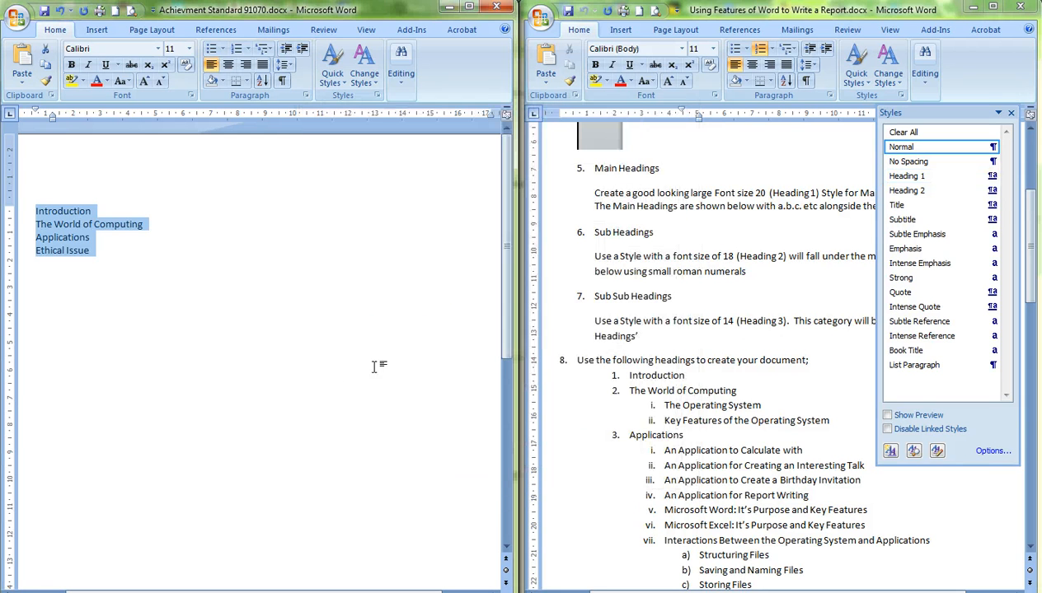
{"action": "left_click", "coordinate": [938, 176]}
Add the lines "The Operating System" and "Key Features of the Operating System" under "The World of Computing"
{"action": "left_click", "coordinate": [342, 408]}
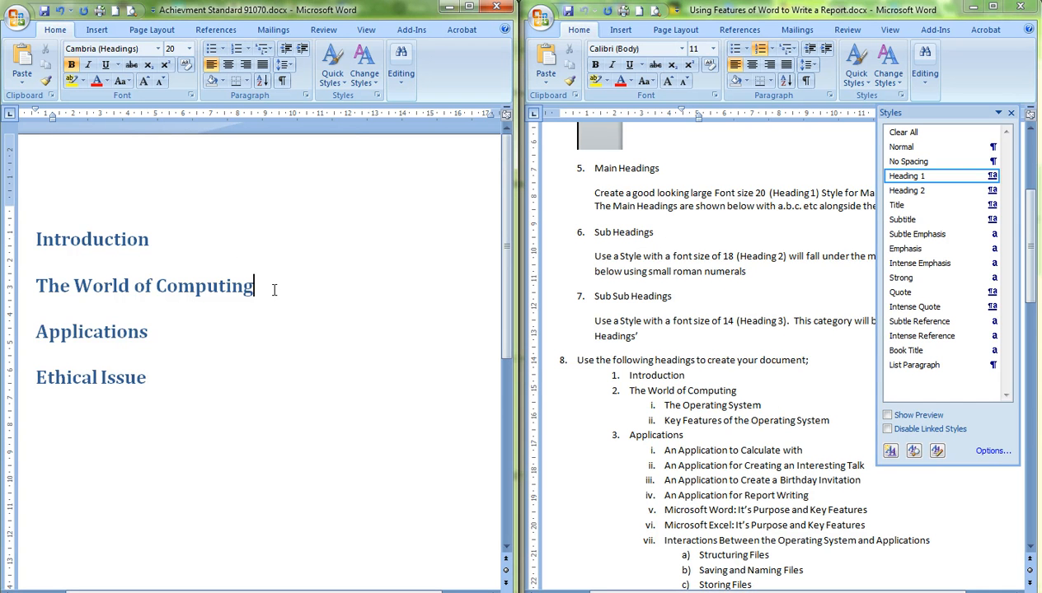
{"action": "key", "text": "Return"}
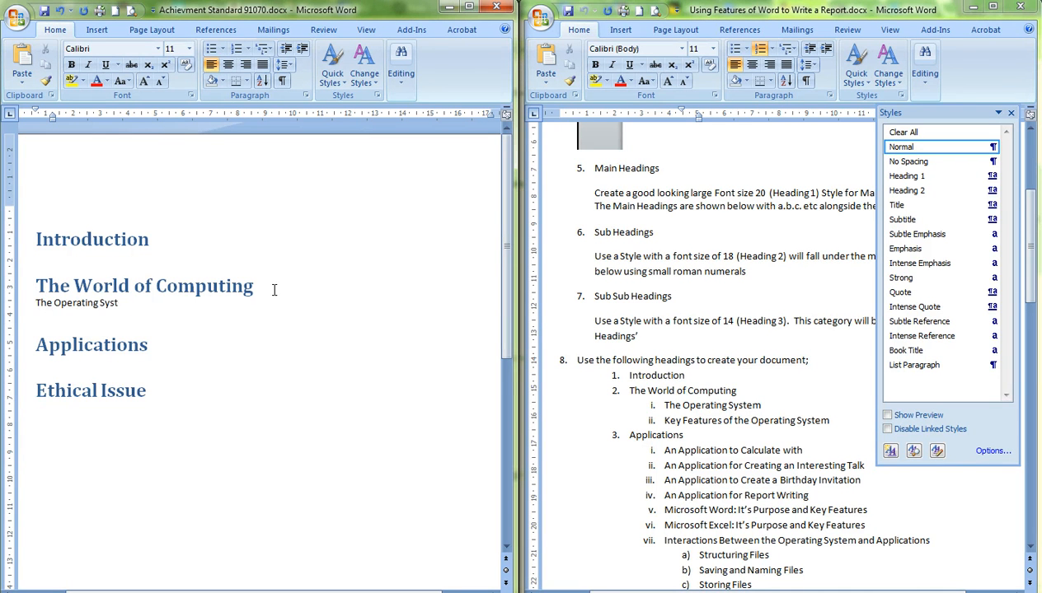
{"action": "key", "text": "Return"}
{"action": "type", "text": "Ke"}
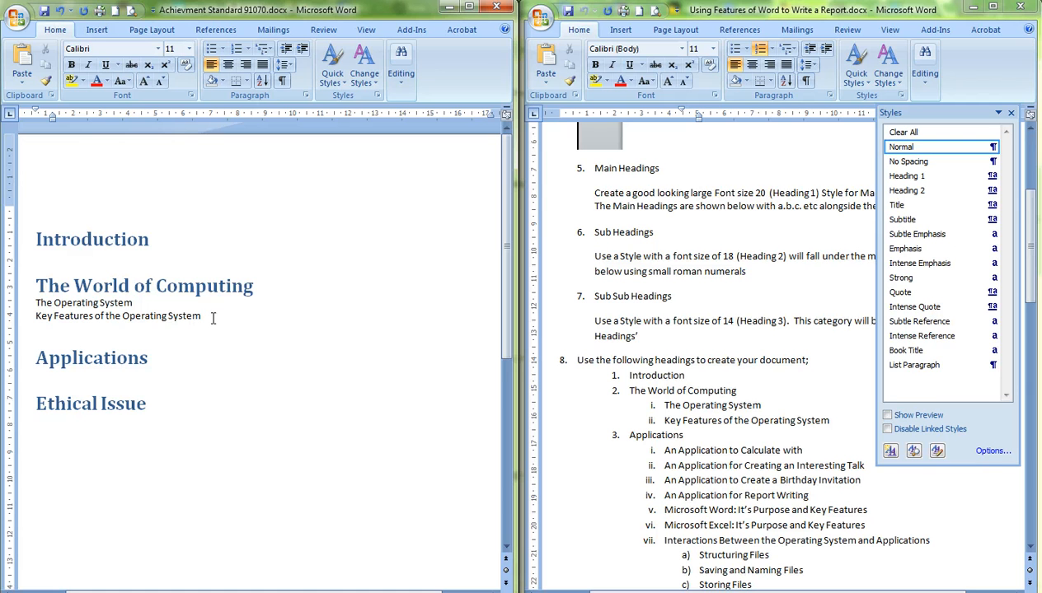
Modify the Heading 2 style to font size 18 and apply it to the two lines under "The World of Computing"
{"action": "key", "text": "ctrl+shift+Left"}
{"action": "key", "text": "ctrl+shift+Left"}
{"action": "key", "text": "ctrl+shift+Left"}
{"action": "key", "text": "ctrl+shift+Left"}
{"action": "key", "text": "ctrl+shift+Left"}
{"action": "left_click_drag", "start_coordinate": [212, 319], "coordinate": [36, 302]}
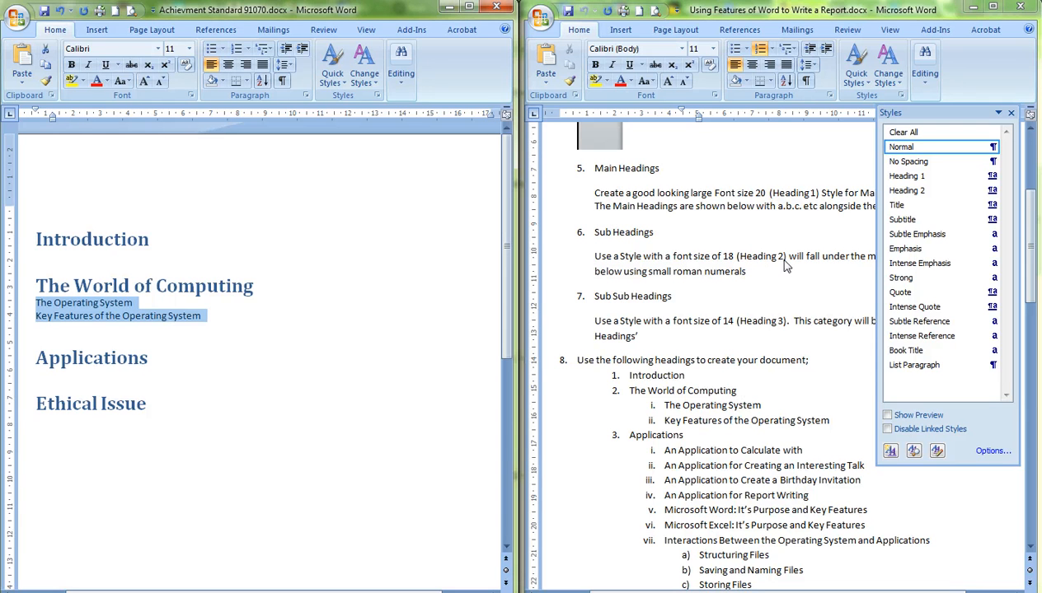
{"action": "left_click", "coordinate": [991, 192]}
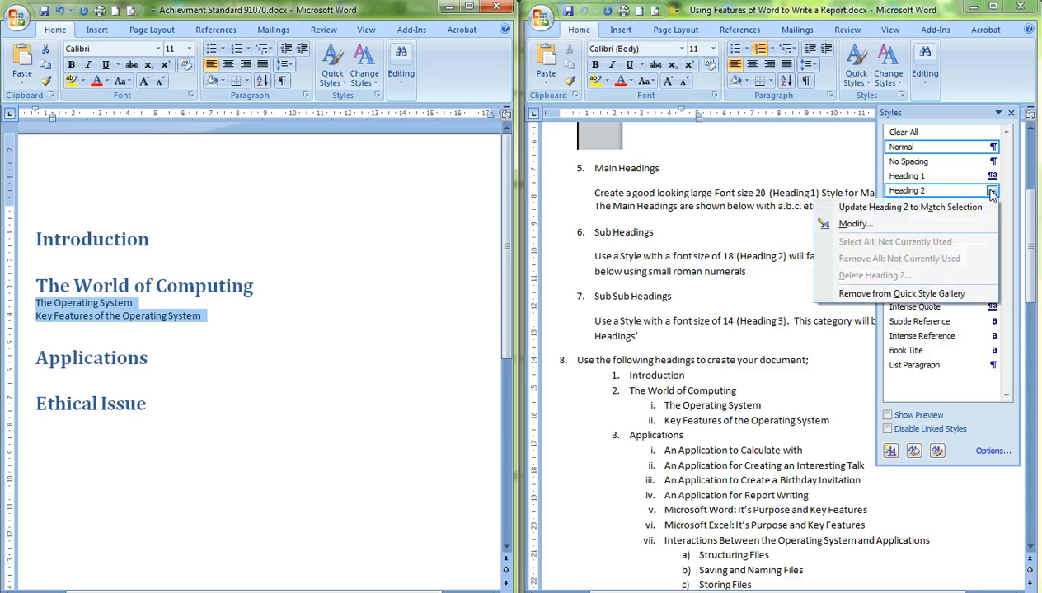
{"action": "left_click", "coordinate": [855, 225]}
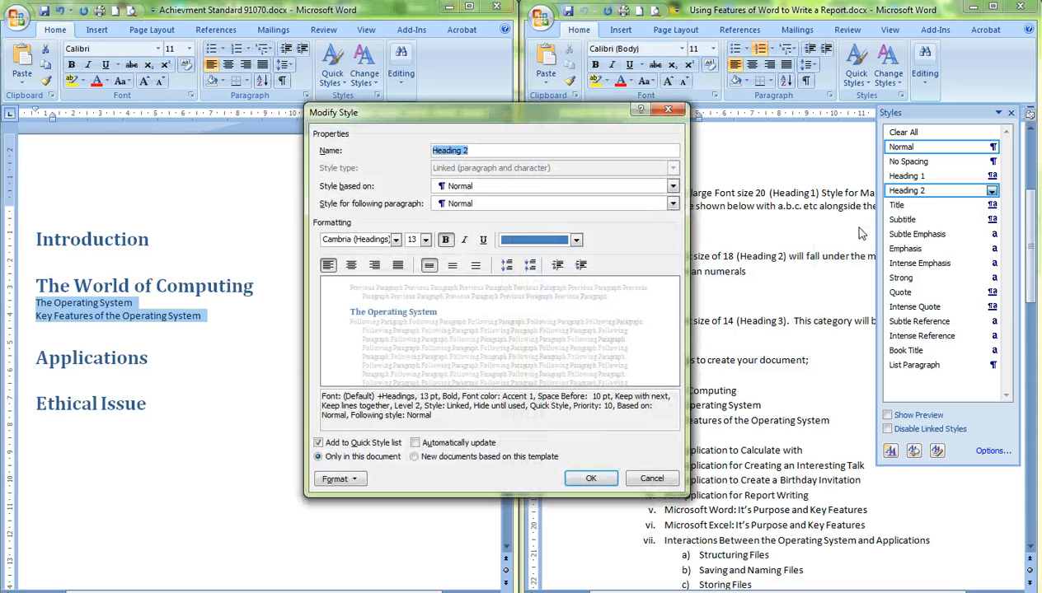
{"action": "left_click", "coordinate": [425, 239]}
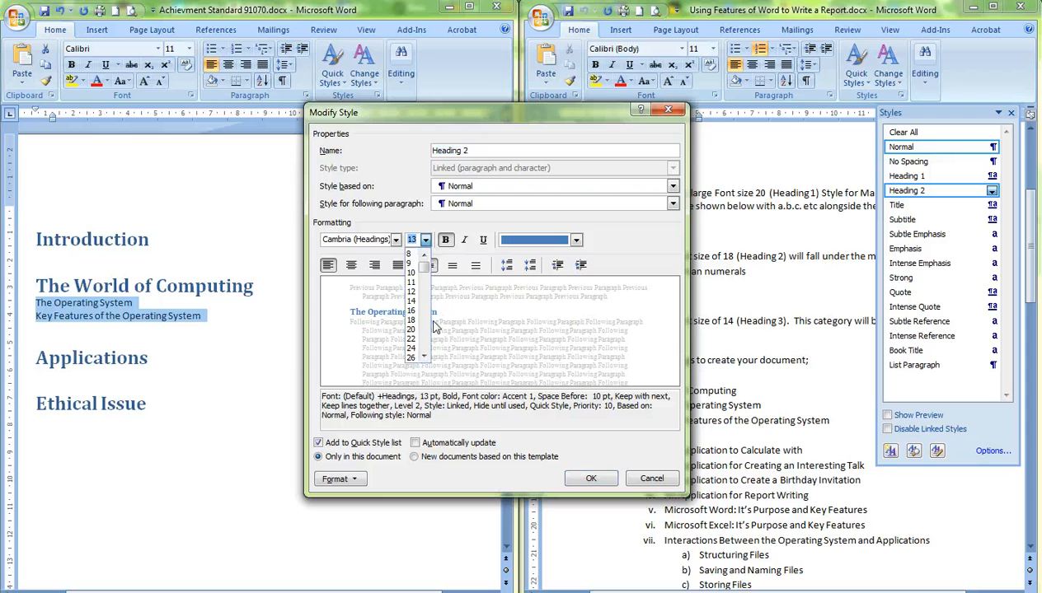
{"action": "left_click", "coordinate": [412, 320]}
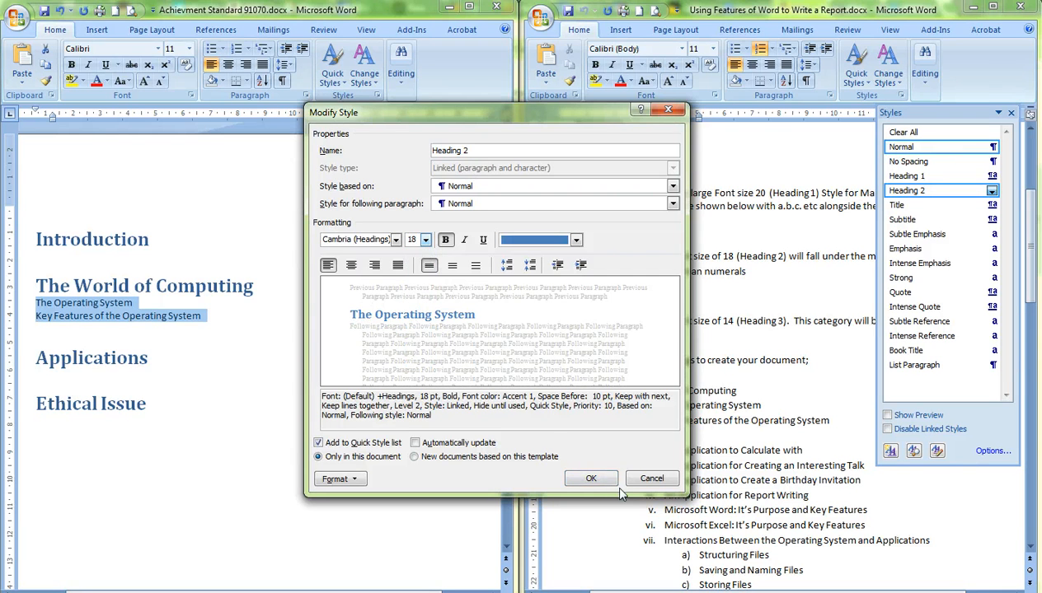
{"action": "left_click", "coordinate": [592, 479]}
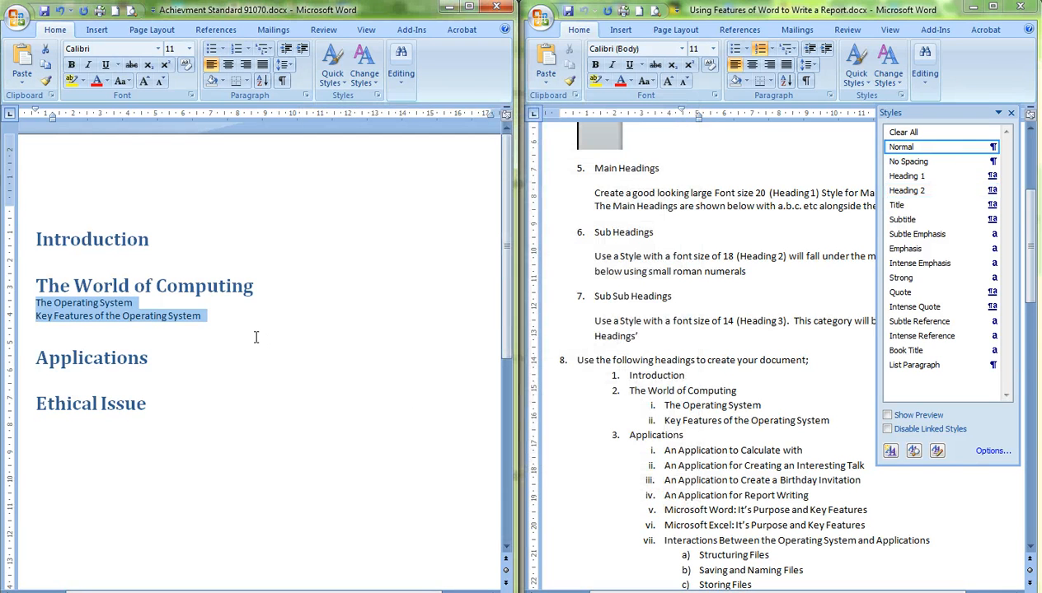
{"action": "left_click", "coordinate": [936, 192]}
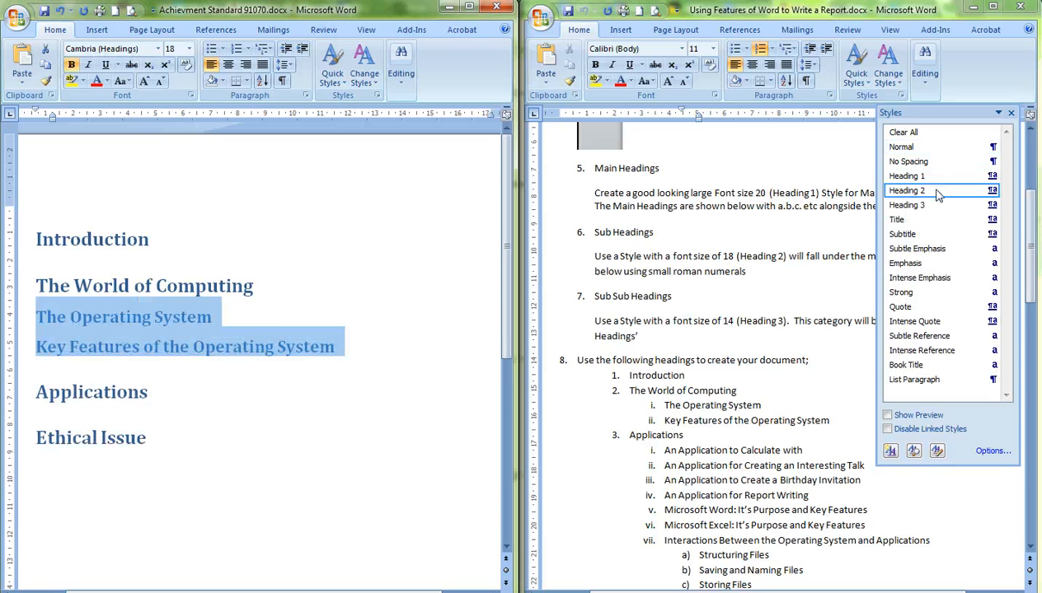
Add the seven subheading lines under "Applications", from "An Application to Calculate With" to "Interactions Between the Operating System and Applications"
{"action": "left_click", "coordinate": [481, 394]}
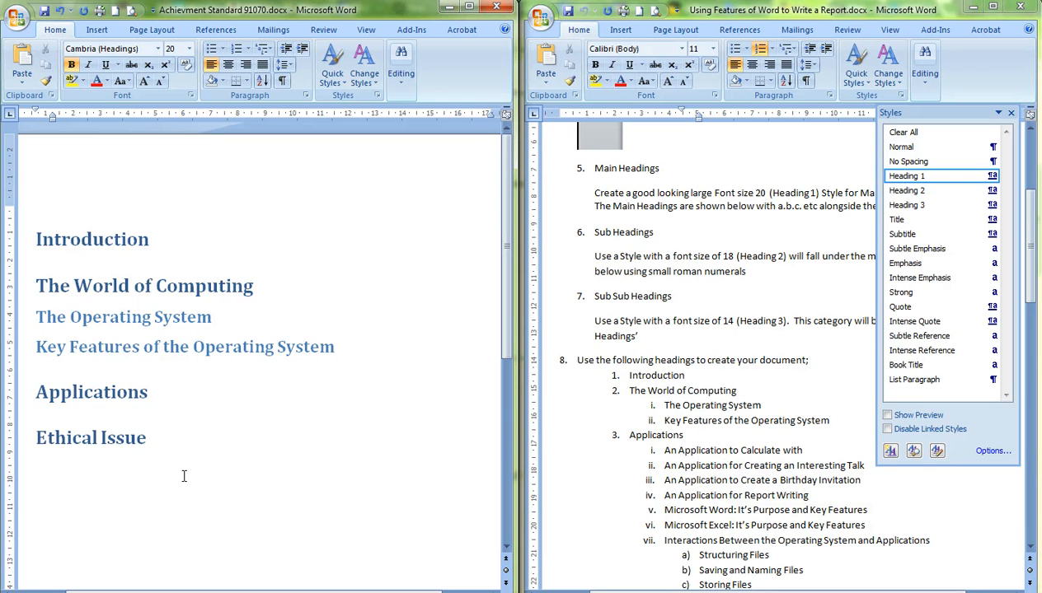
{"action": "left_click", "coordinate": [359, 465]}
{"action": "key", "text": "Up"}
{"action": "type", "text": "An Application to Calculate With An Application to Create an Interesting Talk An Application to Create a Birthday Invitation An Application for Report Writing Microsoft Word: Its Purpose and Key Features Microsoft Excel: Its Purpose and Key Features Interactions Between the Operating System and Applications"}
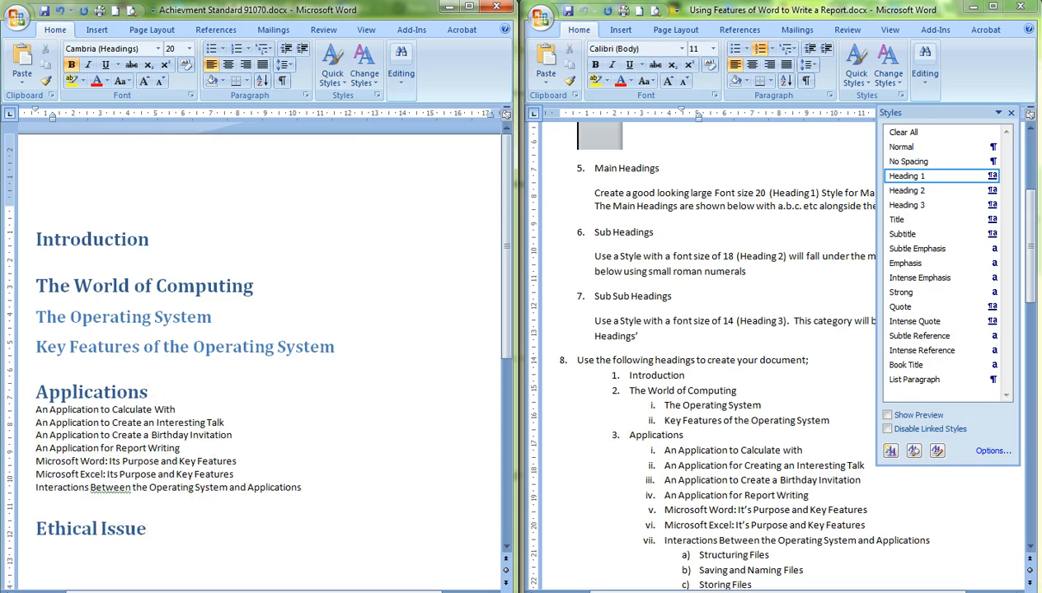
{"action": "key", "text": "Down"}
Apply the Heading 2 style to the seven lines under "Applications"
{"action": "left_click_drag", "start_coordinate": [305, 487], "coordinate": [47, 409]}
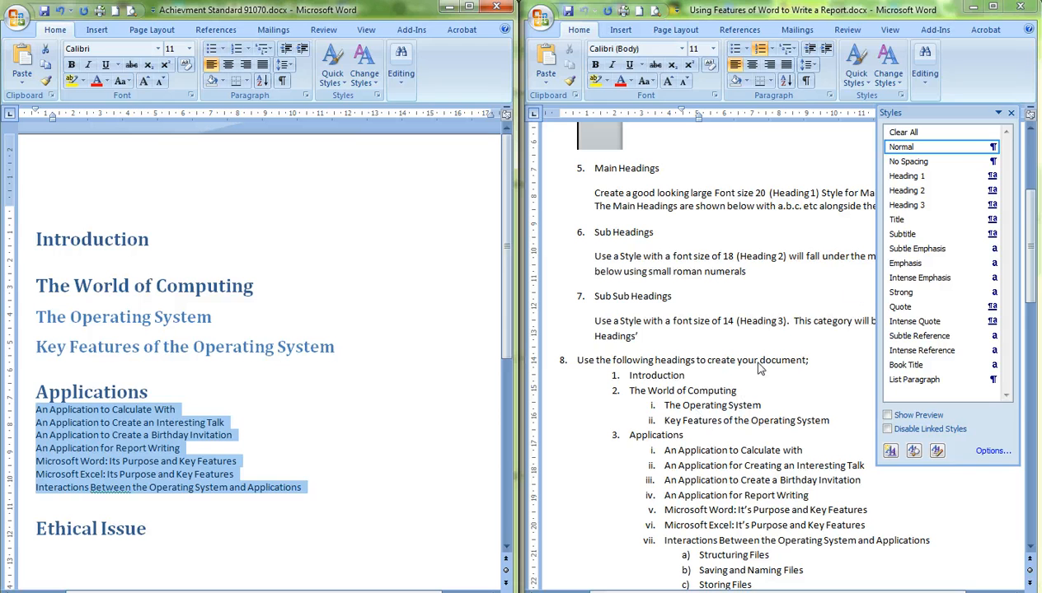
{"action": "left_click", "coordinate": [992, 192]}
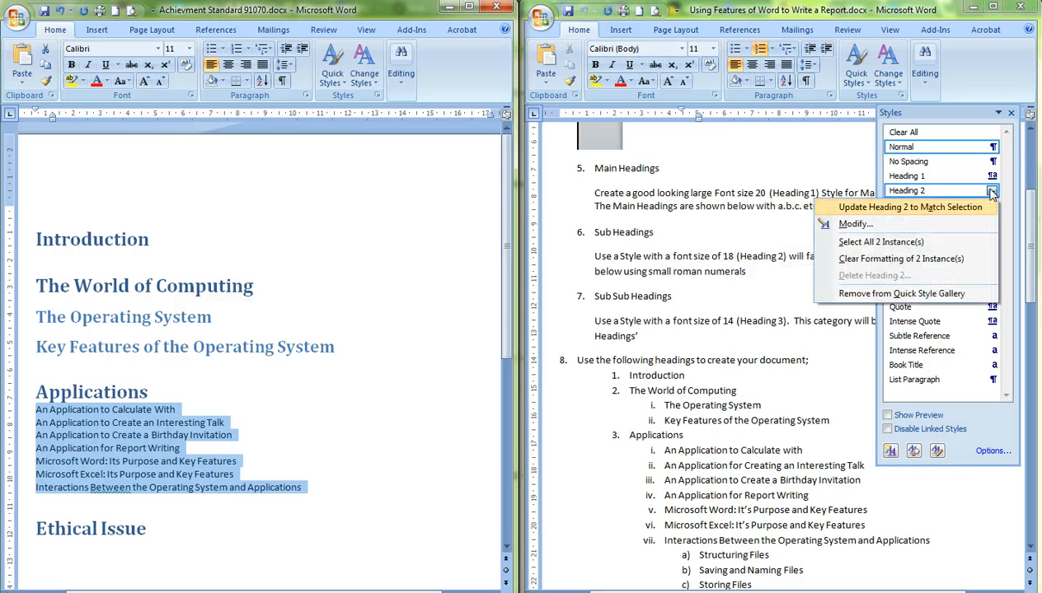
{"action": "left_click", "coordinate": [940, 195]}
{"action": "left_click", "coordinate": [940, 198]}
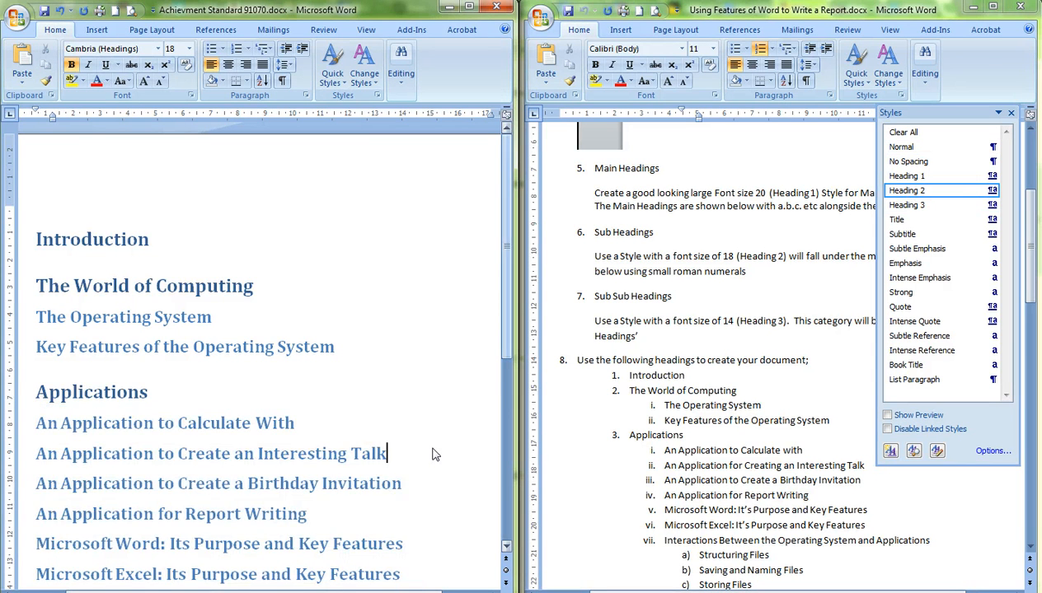
{"action": "scroll", "coordinate": [433, 453], "scroll_direction": "down", "scroll_amount": 2}
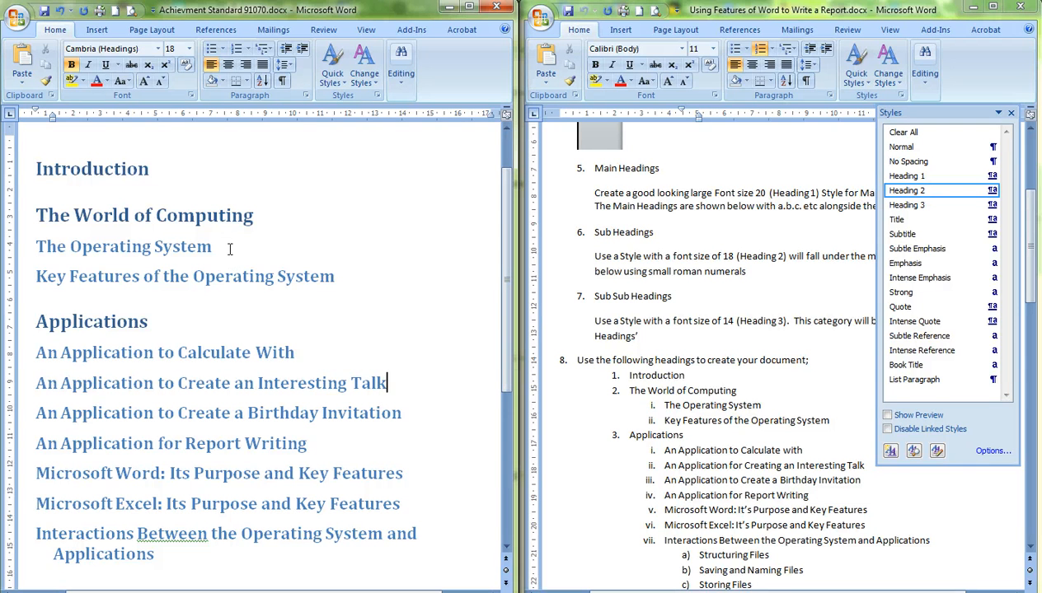
Add an empty line under "The Operating System" and copy the whole operating system paragraph from Document1
{"action": "left_click", "coordinate": [230, 247]}
{"action": "key", "text": "Return"}
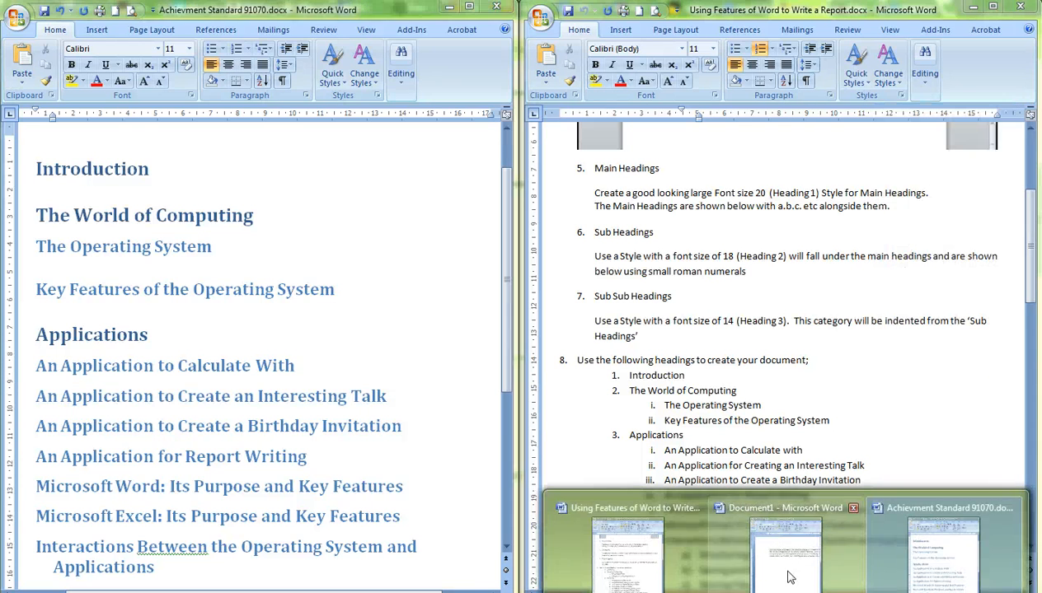
{"action": "left_click", "coordinate": [671, 503]}
{"action": "left_click_drag", "start_coordinate": [140, 229], "coordinate": [524, 280]}
{"action": "right_click", "coordinate": [230, 247]}
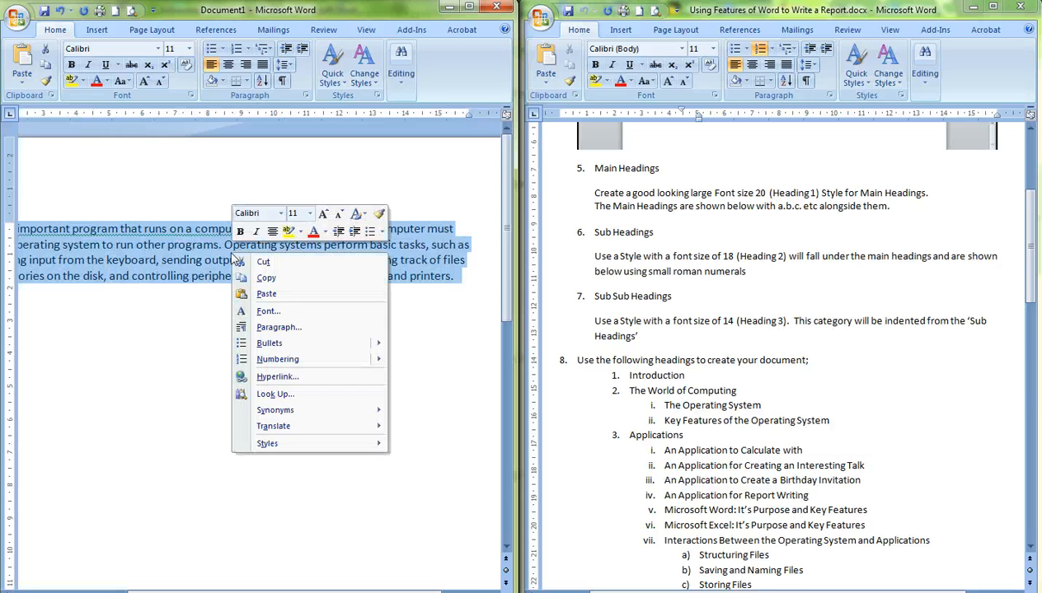
{"action": "left_click", "coordinate": [277, 283]}
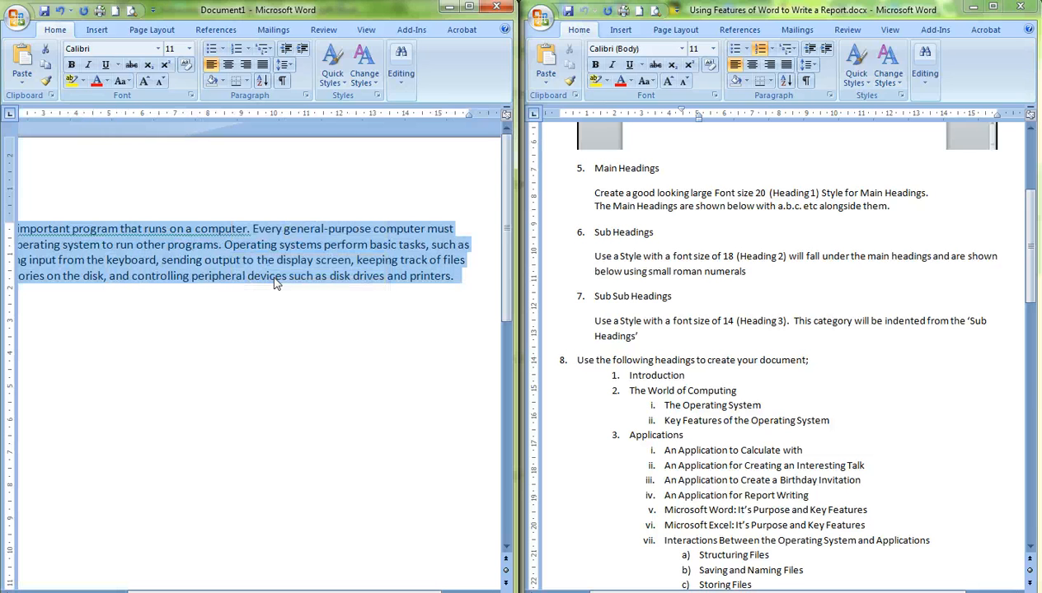
Paste the copied paragraph on the empty line under "The Operating System" in the Achievement Standard 91070 report
{"action": "mouse_move", "coordinate": [779, 592]}
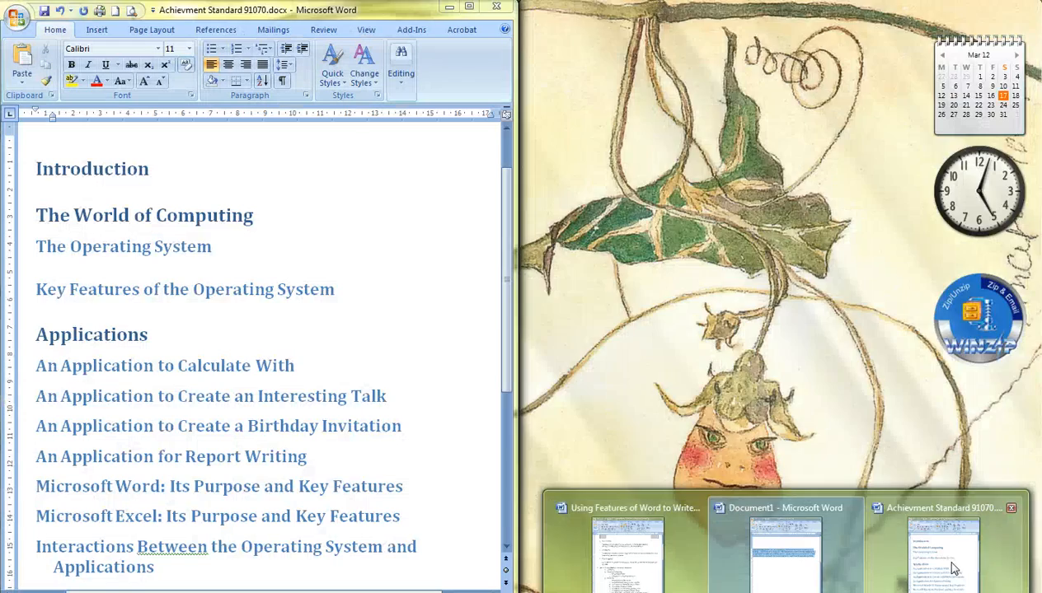
{"action": "left_click", "coordinate": [953, 568]}
{"action": "left_click", "coordinate": [48, 262]}
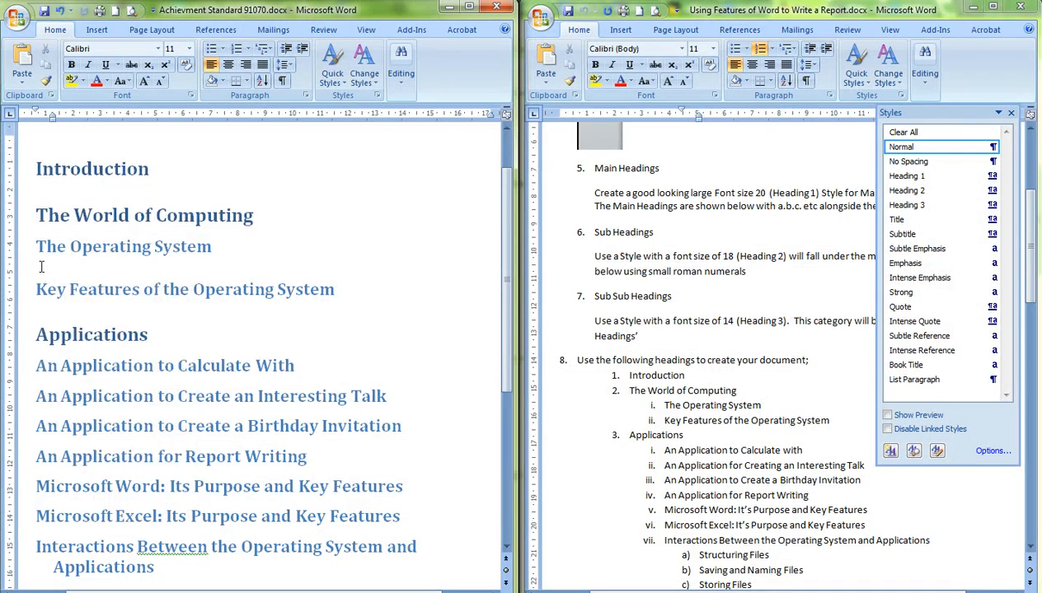
{"action": "right_click", "coordinate": [40, 266]}
{"action": "left_click", "coordinate": [68, 305]}
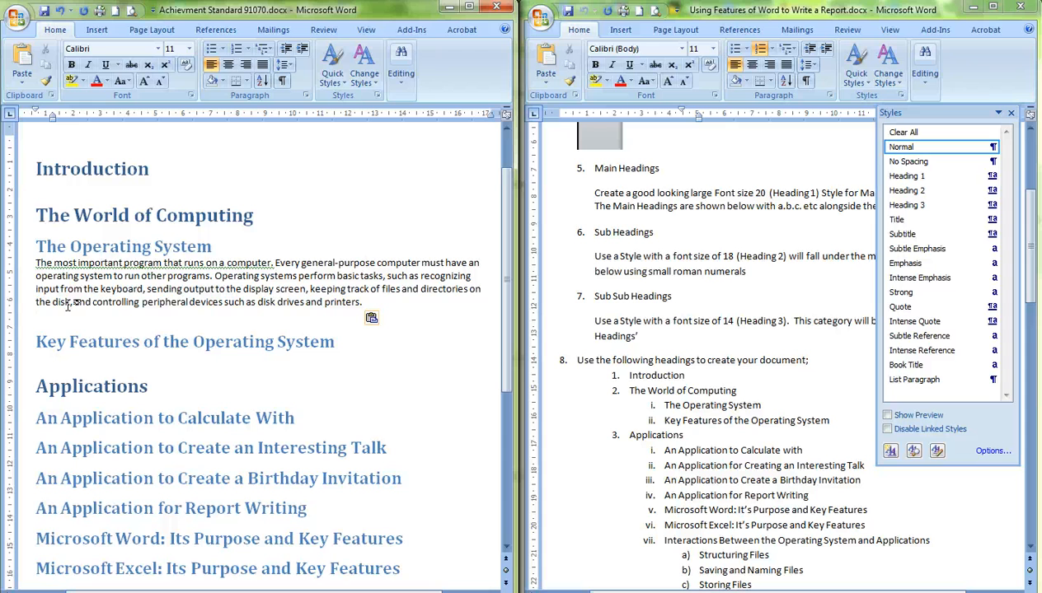
{"action": "left_click", "coordinate": [230, 248]}
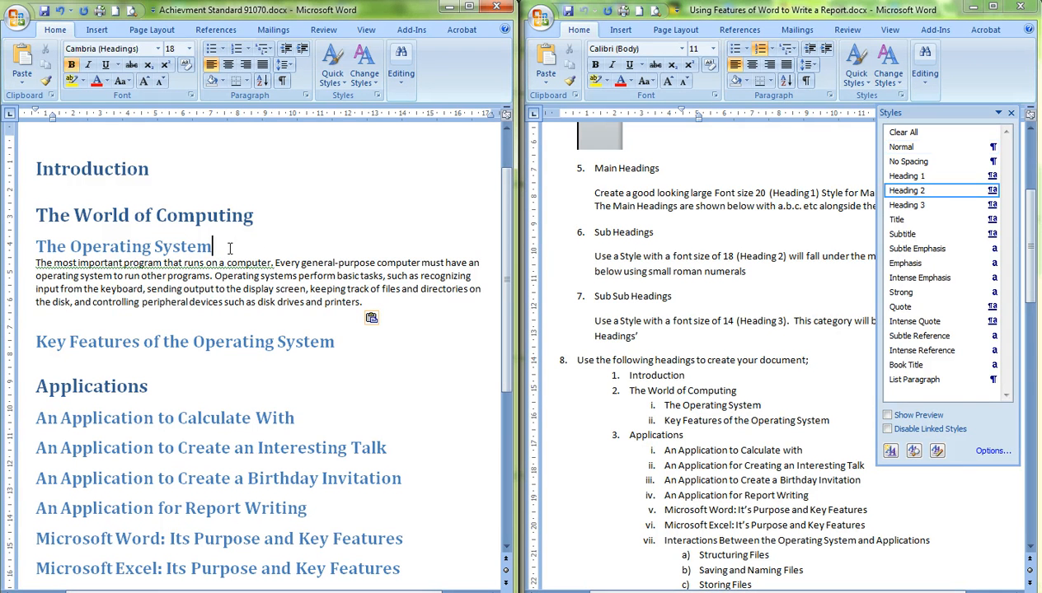
Insert a long run of blank lines after "Key Features of the Operating System" to push "Applications" down to another page
{"action": "left_click", "coordinate": [86, 363]}
{"action": "key", "text": "Home"}
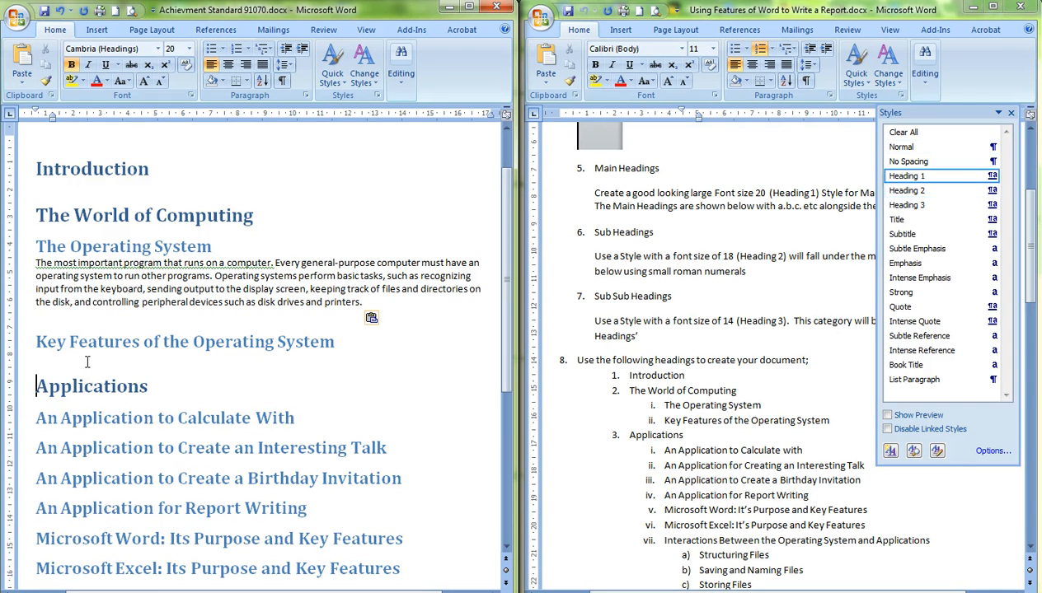
{"action": "left_click_drag", "start_coordinate": [39, 357], "coordinate": [341, 346]}
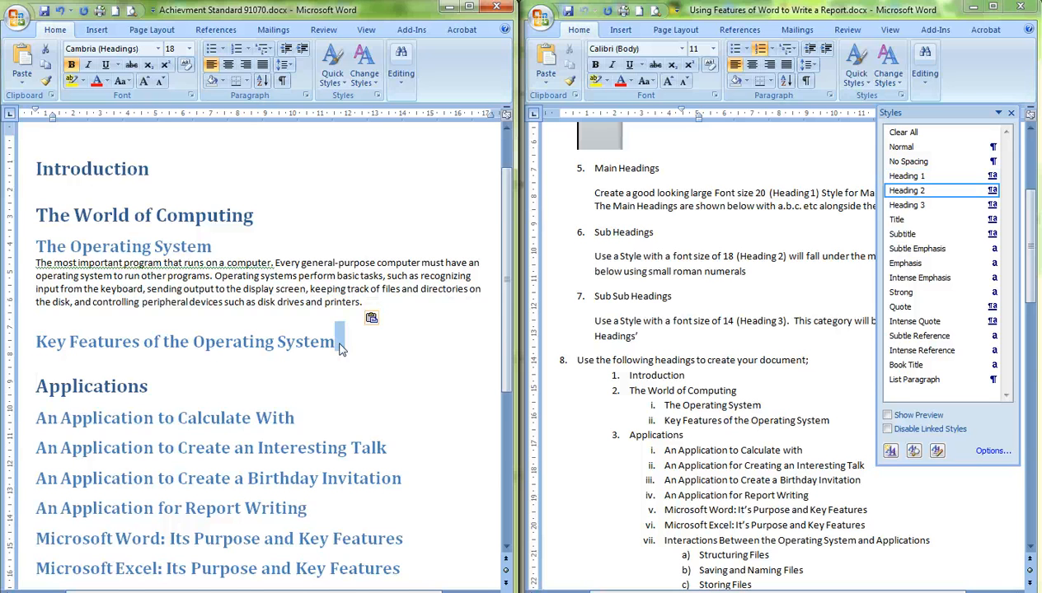
{"action": "key", "text": "Return"}
{"action": "key", "text": "Return"}
{"action": "key", "text": "Return"}
{"action": "key", "text": "Return"}
{"action": "key", "text": "Return"}
{"action": "key", "text": "Return"}
{"action": "key", "text": "Return"}
{"action": "key", "text": "Return"}
{"action": "key", "text": "Return"}
{"action": "key", "text": "Return"}
{"action": "key", "text": "Return"}
{"action": "key", "text": "Return"}
{"action": "key", "text": "Return"}
{"action": "key", "text": "Return"}
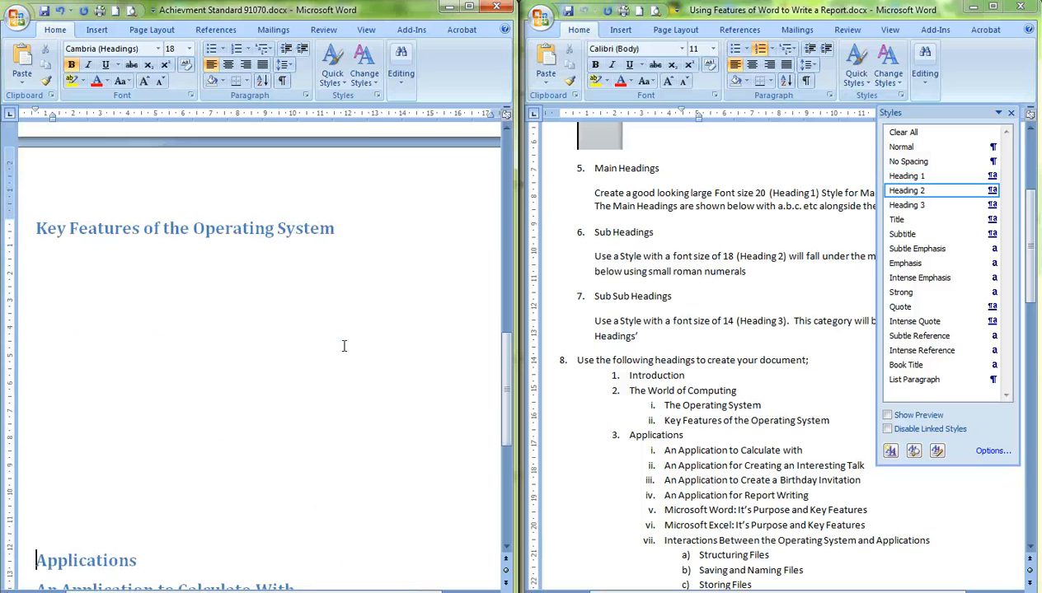
{"action": "key", "text": "Return"}
{"action": "key", "text": "Return"}
{"action": "key", "text": "Return"}
{"action": "key", "text": "Return"}
{"action": "key", "text": "Return"}
{"action": "key", "text": "Return"}
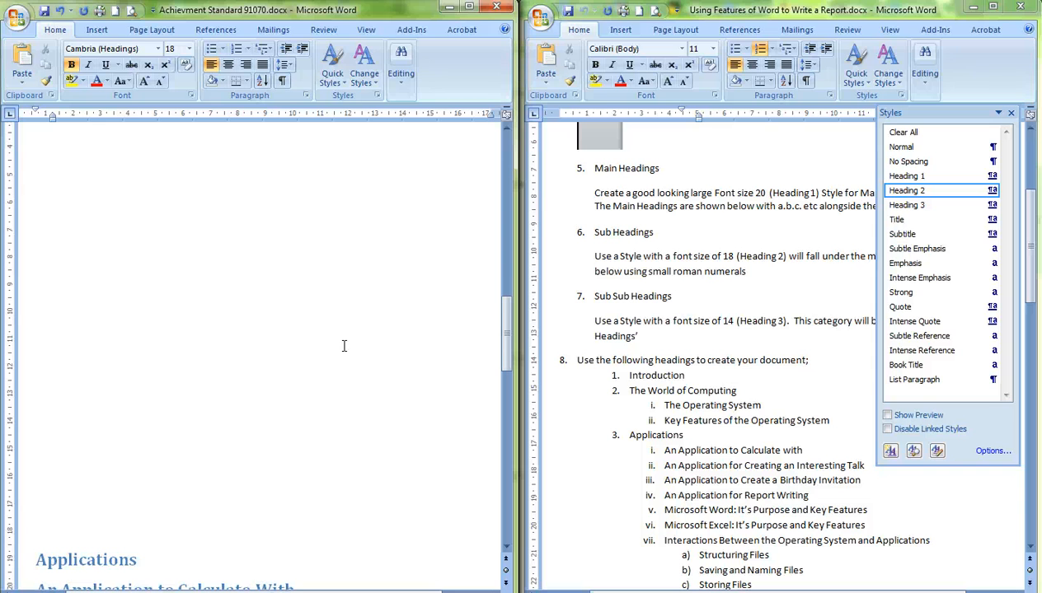
Close the gap between the operating system paragraph and "Key Features of the Operating System", restoring the heading's deleted letters
{"action": "left_click", "coordinate": [391, 425]}
{"action": "left_click_drag", "start_coordinate": [505, 339], "coordinate": [482, 206]}
{"action": "left_click", "coordinate": [97, 245]}
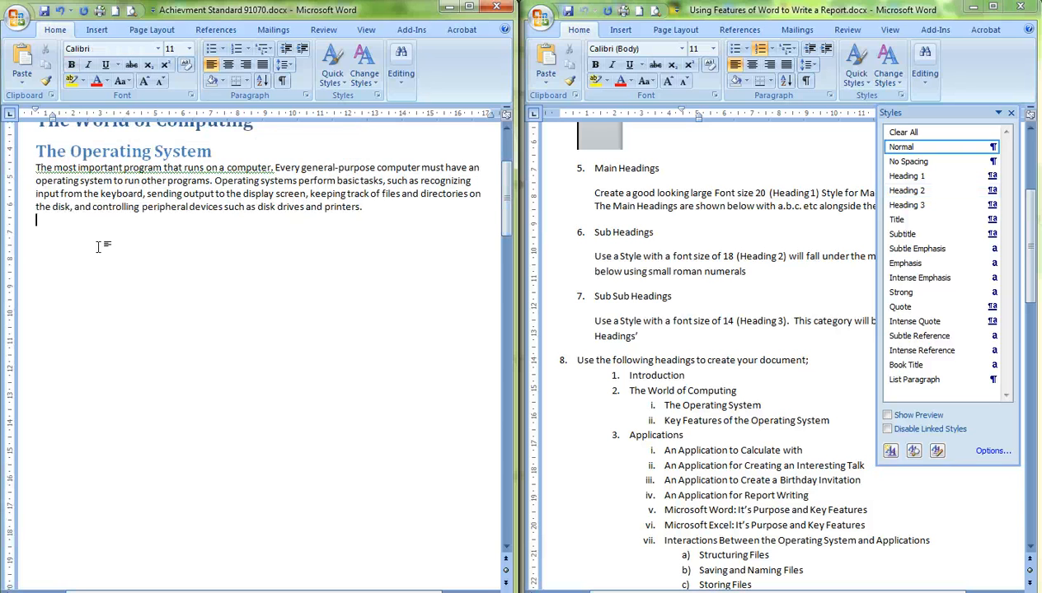
{"action": "key", "text": "Delete"}
{"action": "key", "text": "Delete"}
{"action": "key", "text": "Delete"}
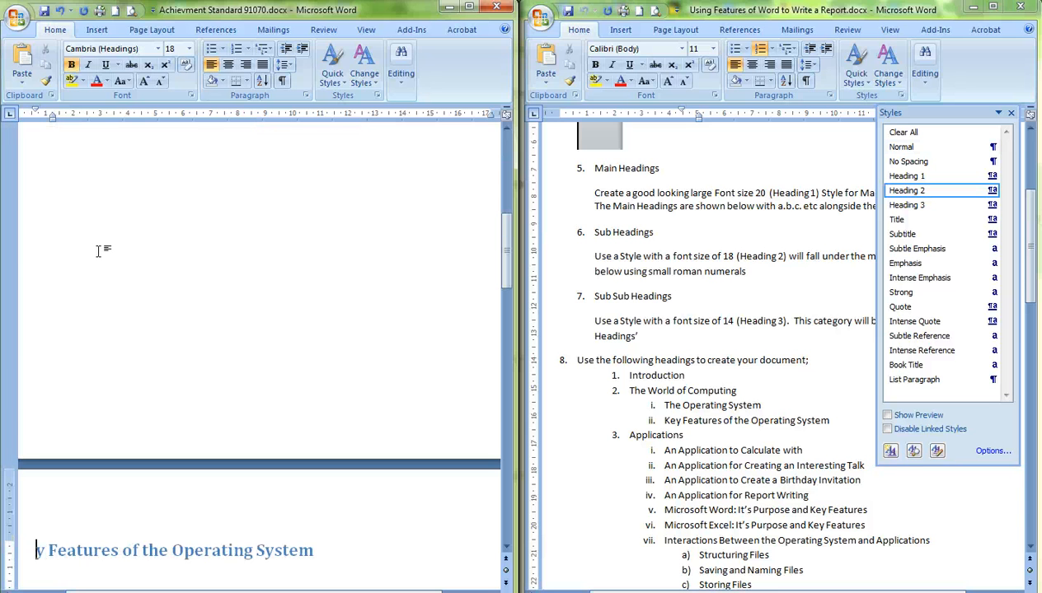
{"action": "type", "text": "Key Features"}
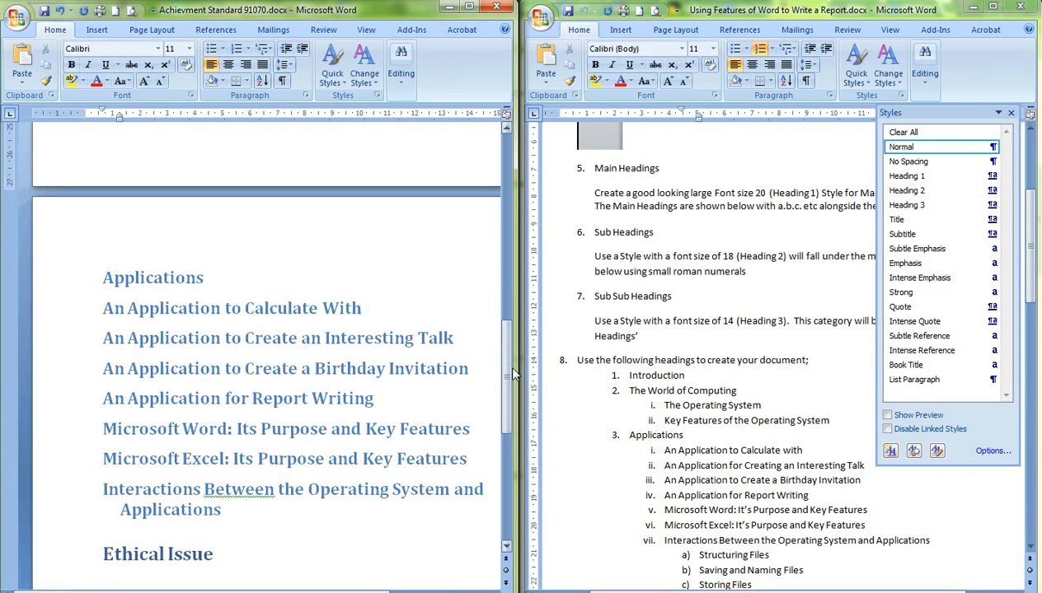
Insert a blank line between "Interactions Between the Operating System and Applications" and "Ethical Issue"
{"action": "left_click_drag", "start_coordinate": [508, 378], "coordinate": [511, 204]}
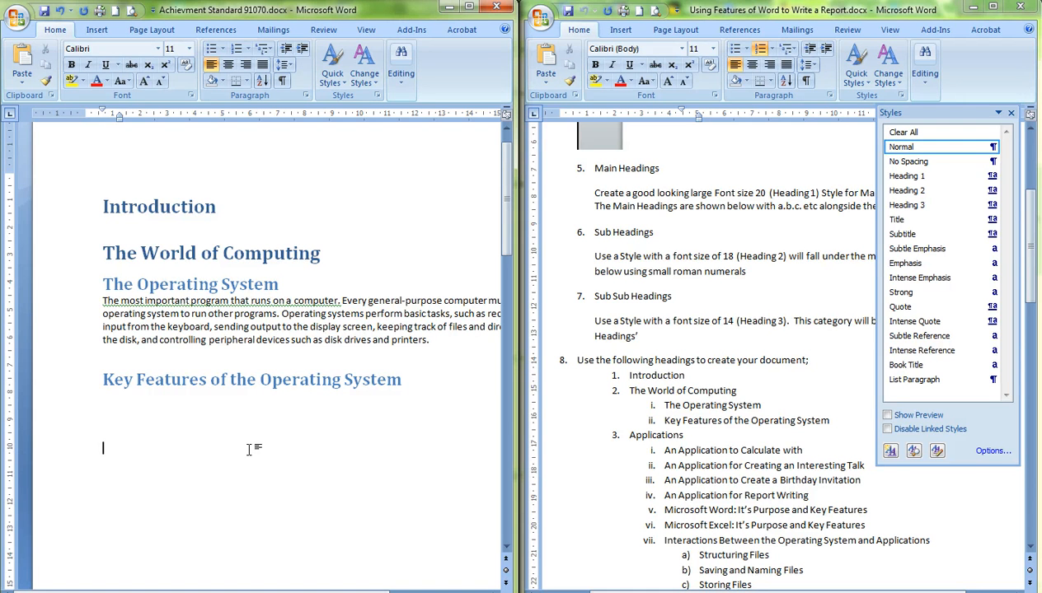
{"action": "left_click_drag", "start_coordinate": [506, 226], "coordinate": [495, 436]}
{"action": "left_click", "coordinate": [347, 424]}
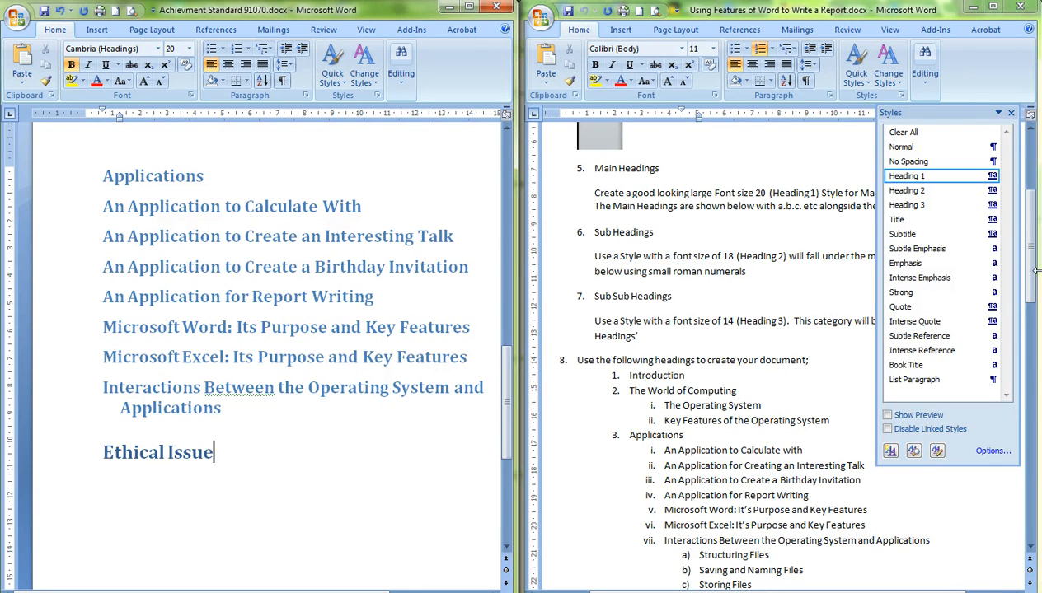
{"action": "left_click_drag", "start_coordinate": [1029, 272], "coordinate": [1039, 303]}
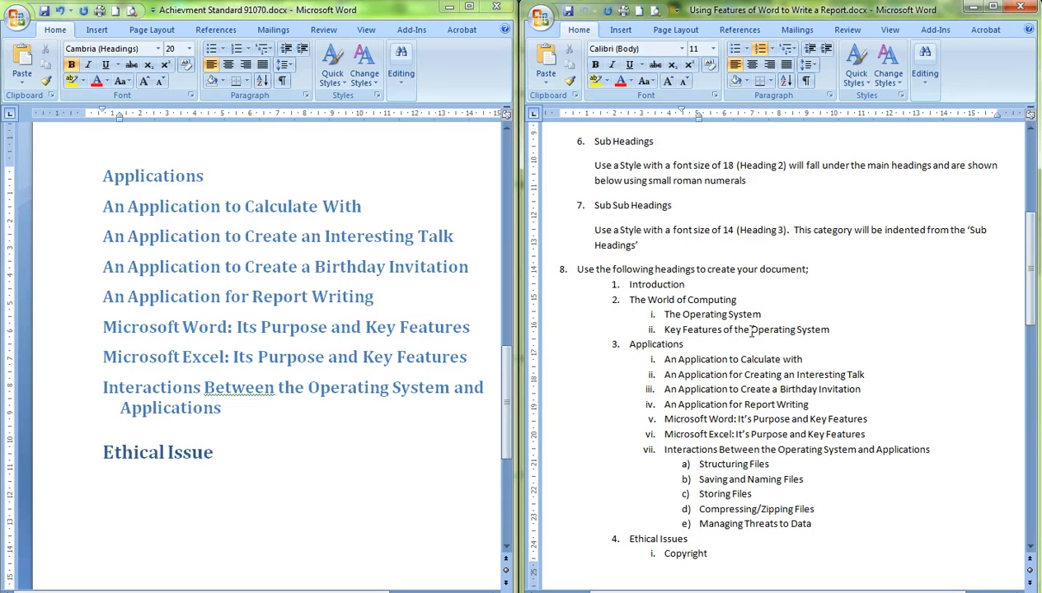
{"action": "left_click", "coordinate": [238, 410]}
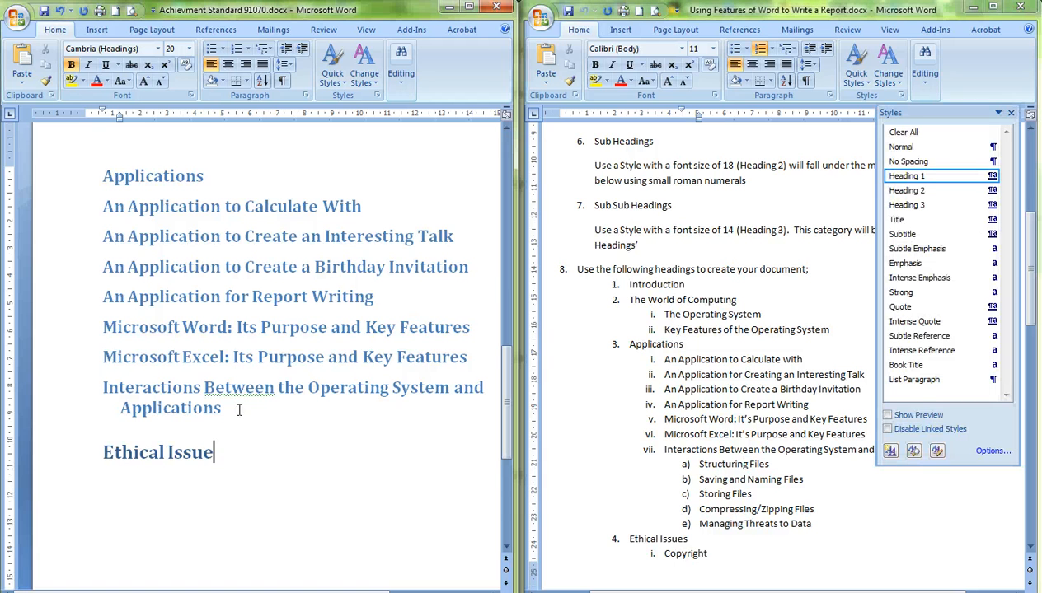
{"action": "left_click_drag", "start_coordinate": [239, 409], "coordinate": [239, 416]}
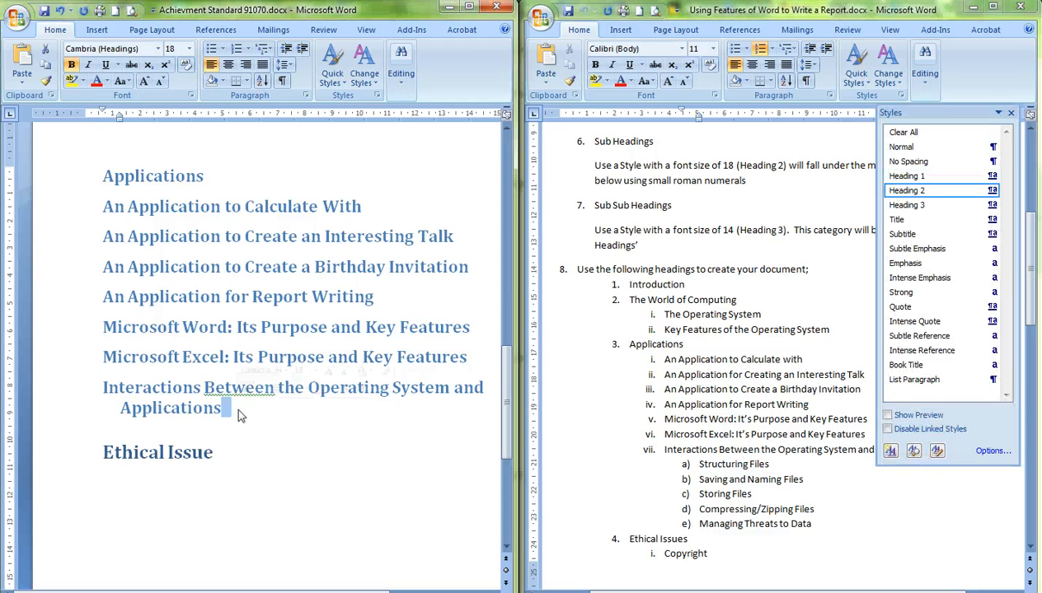
{"action": "key", "text": "Return"}
{"action": "key", "text": "Return"}
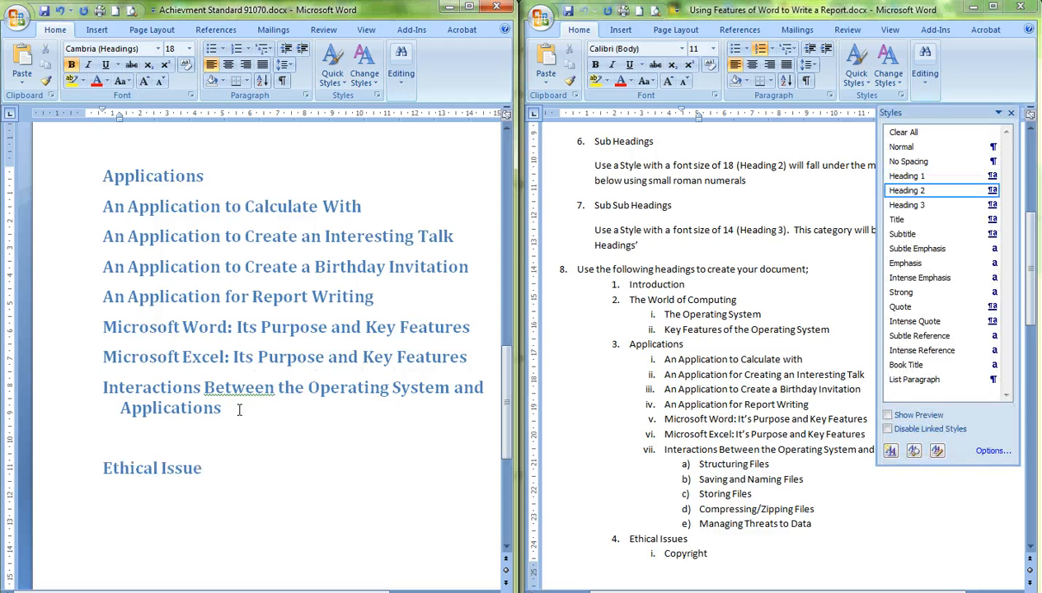